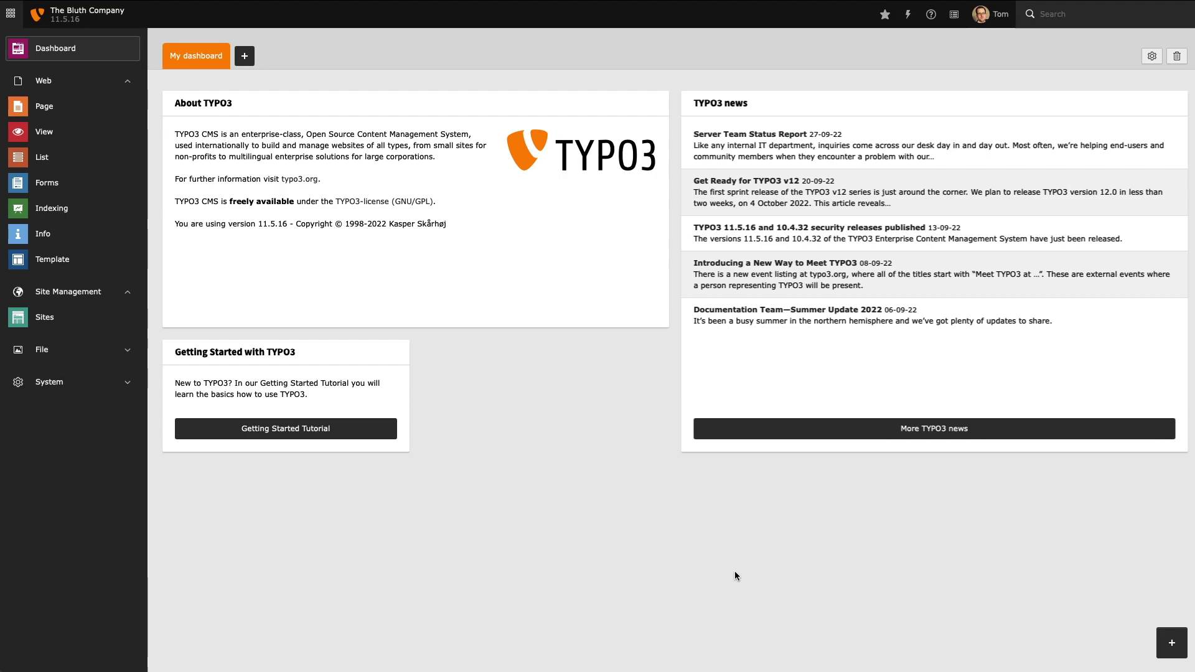
Step: Open the Page module to show The Bluth Company page tree with Home, About Us and Contact Us
click(80, 107)
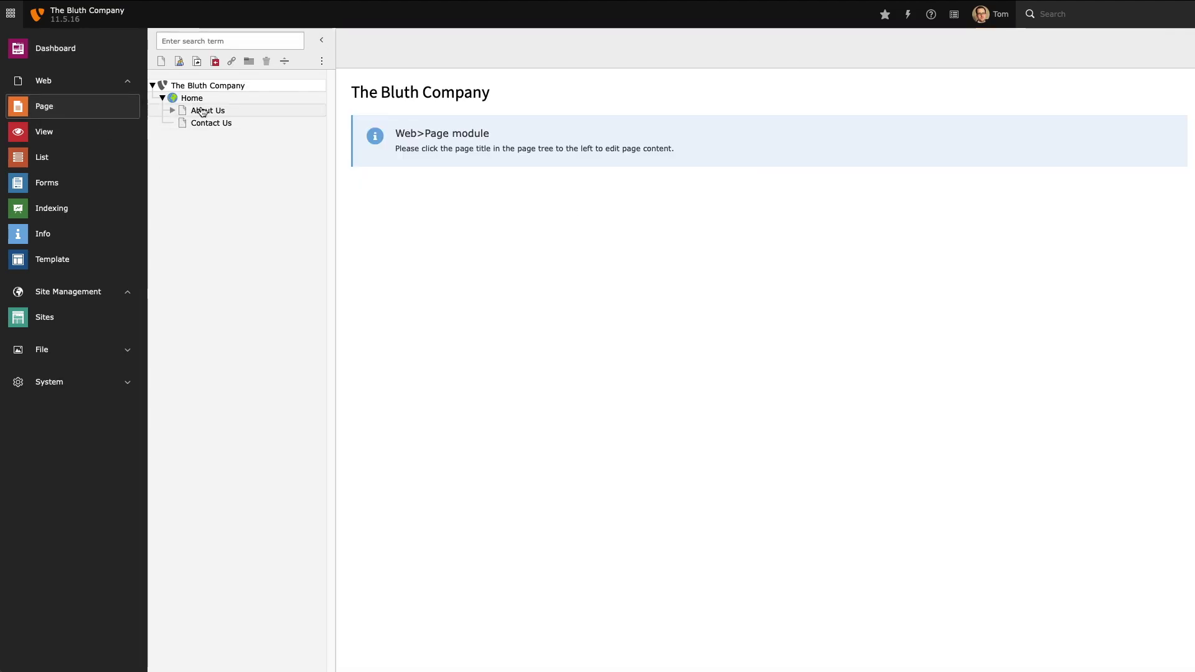
Step: Select About Us in the page tree to view its 'My cat Frank' content element
click(205, 112)
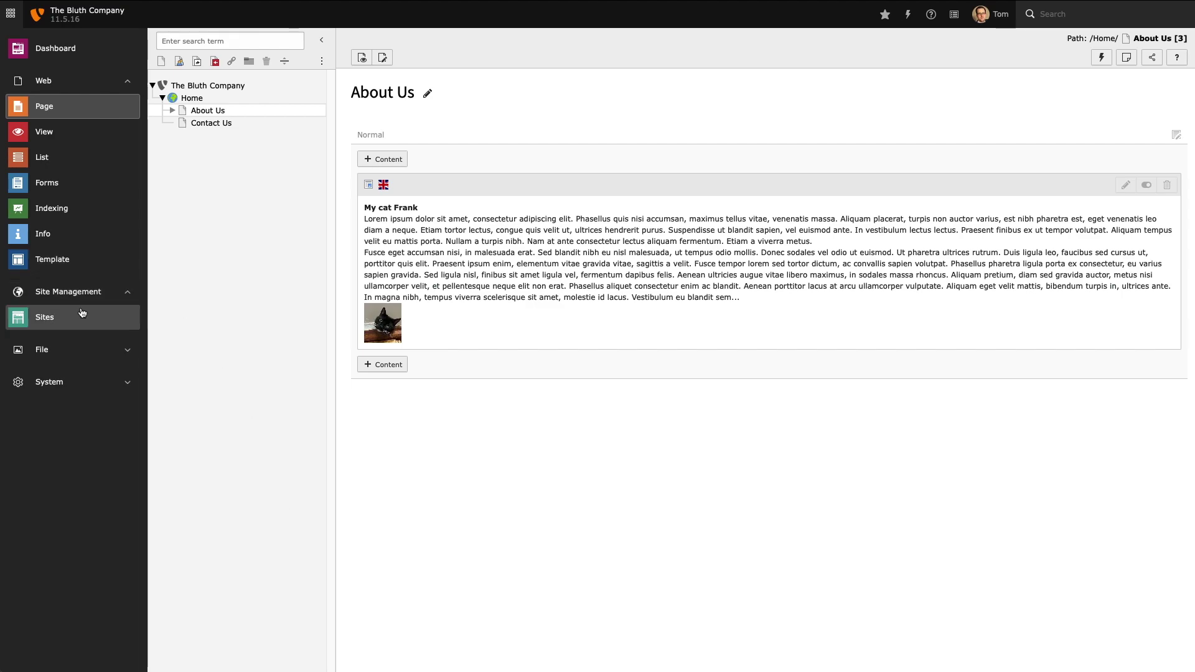
Step: Edit the Home site's screencast_site configuration at its Languages settings, which list only English
click(85, 323)
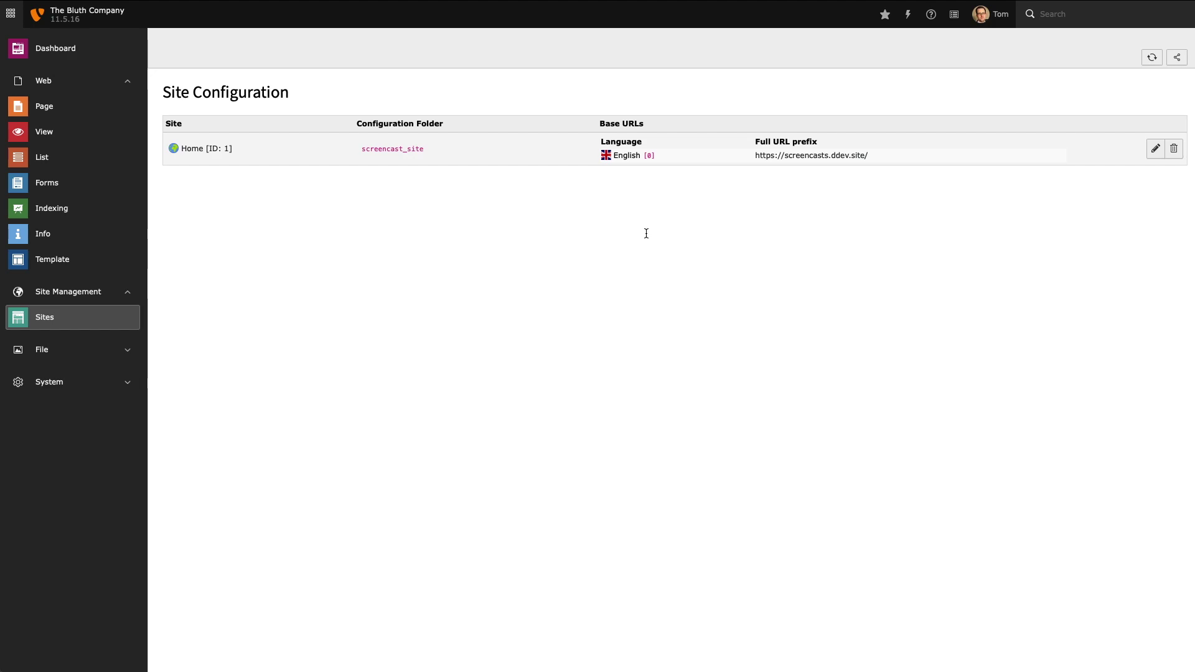
click(1155, 148)
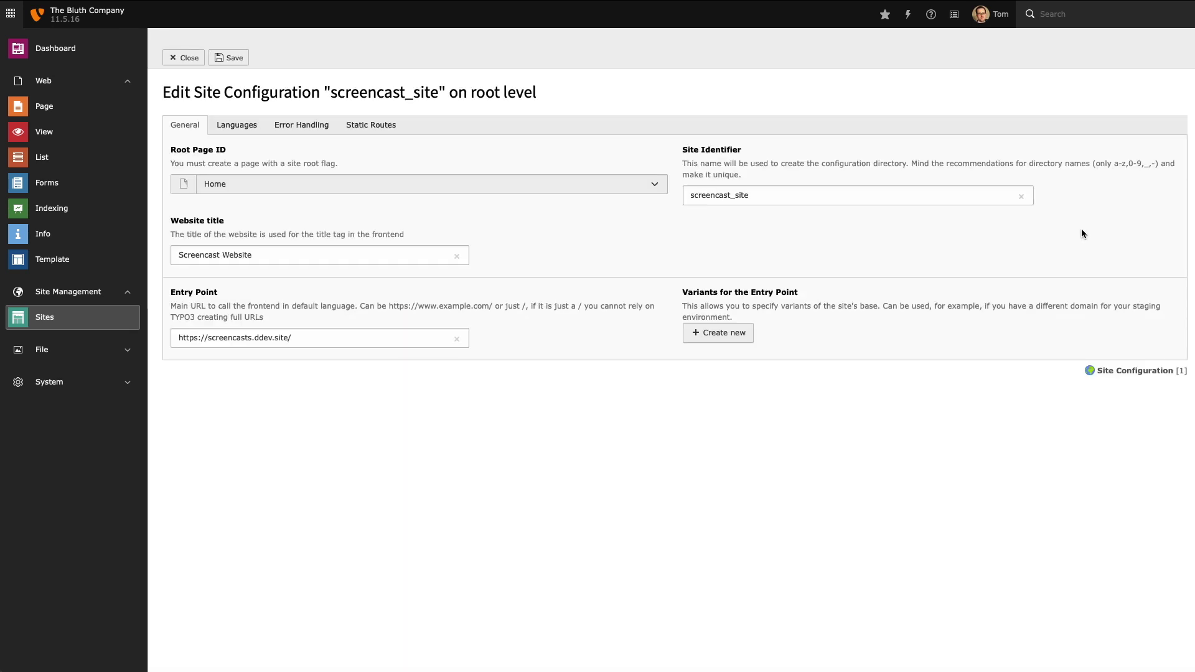
click(237, 126)
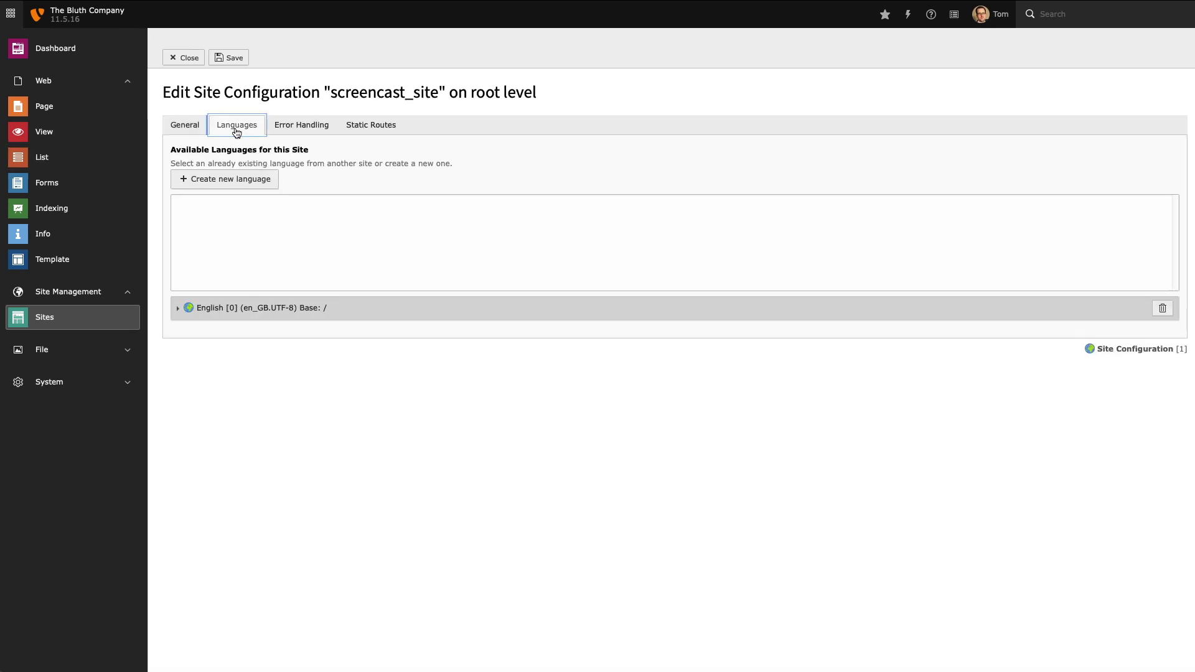
click(270, 186)
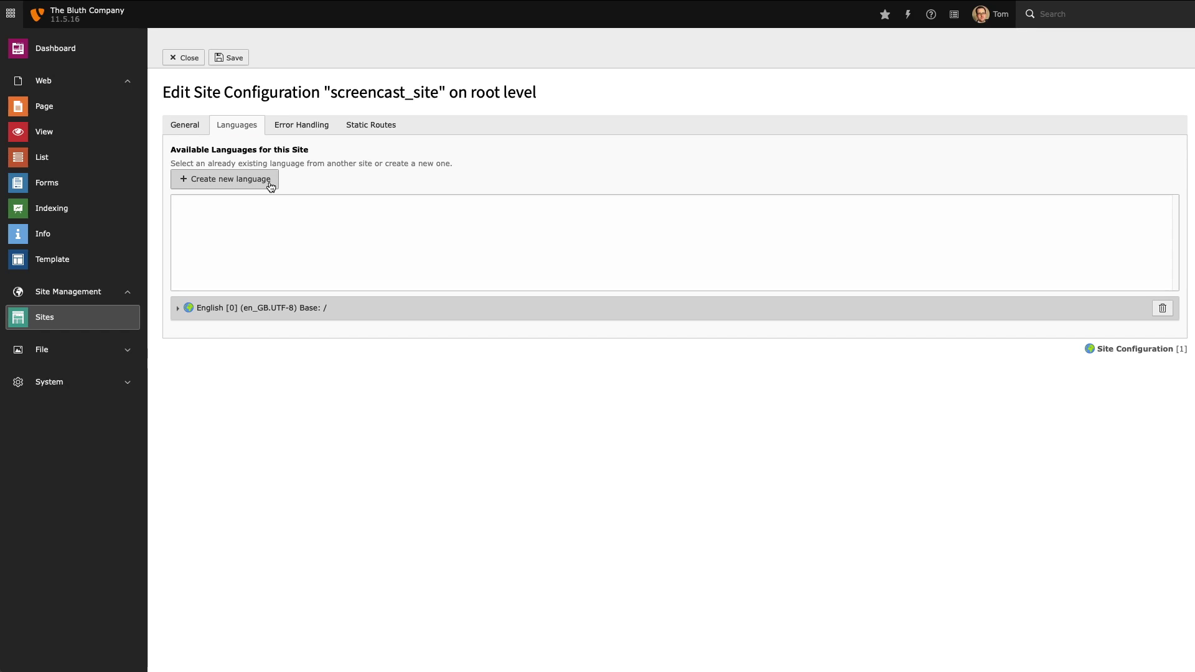
Step: Add a new site language titled 'Welsh' with entry point /cy/
click(270, 181)
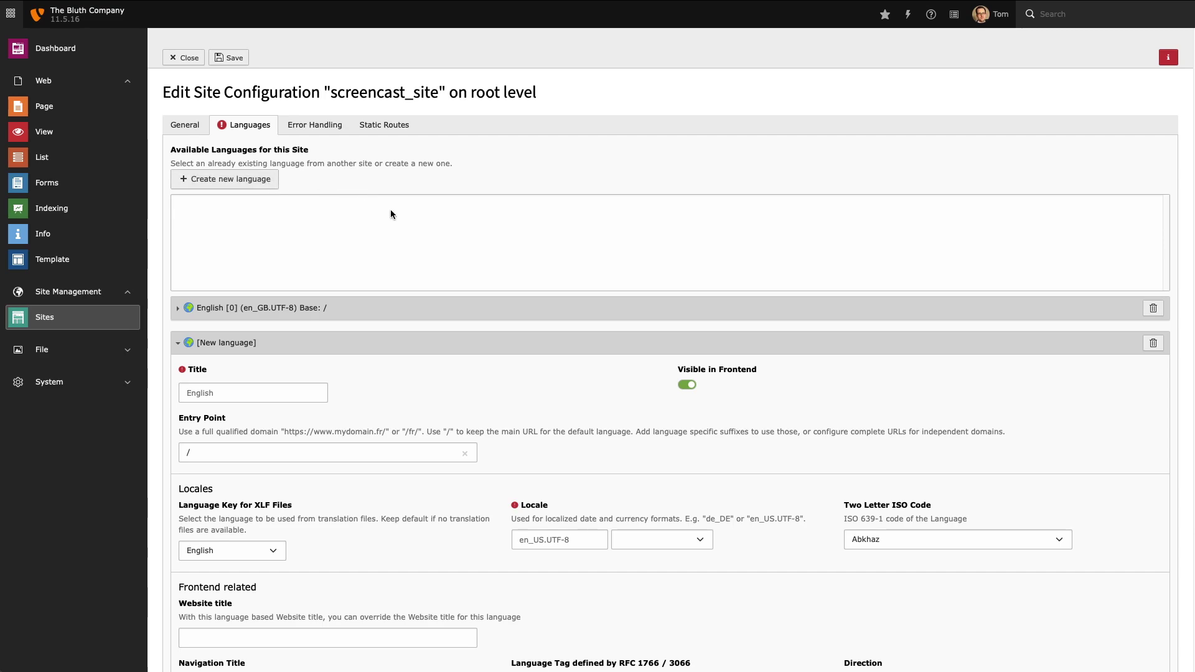
click(303, 395)
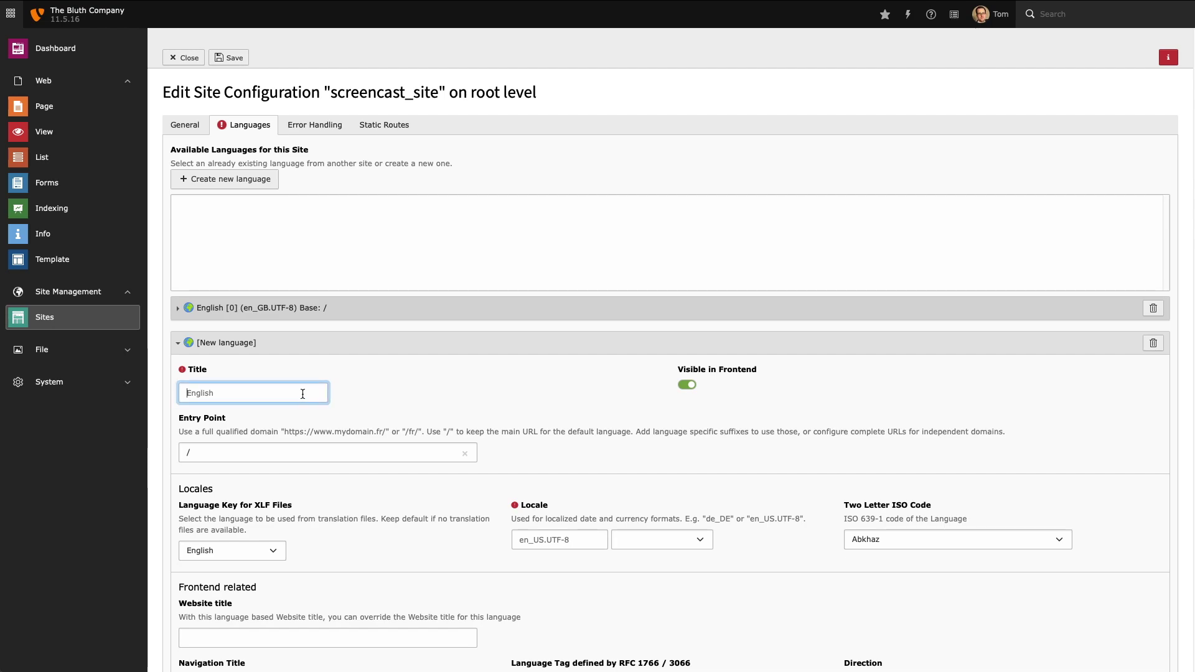
text(Welsh)
click(469, 387)
click(325, 453)
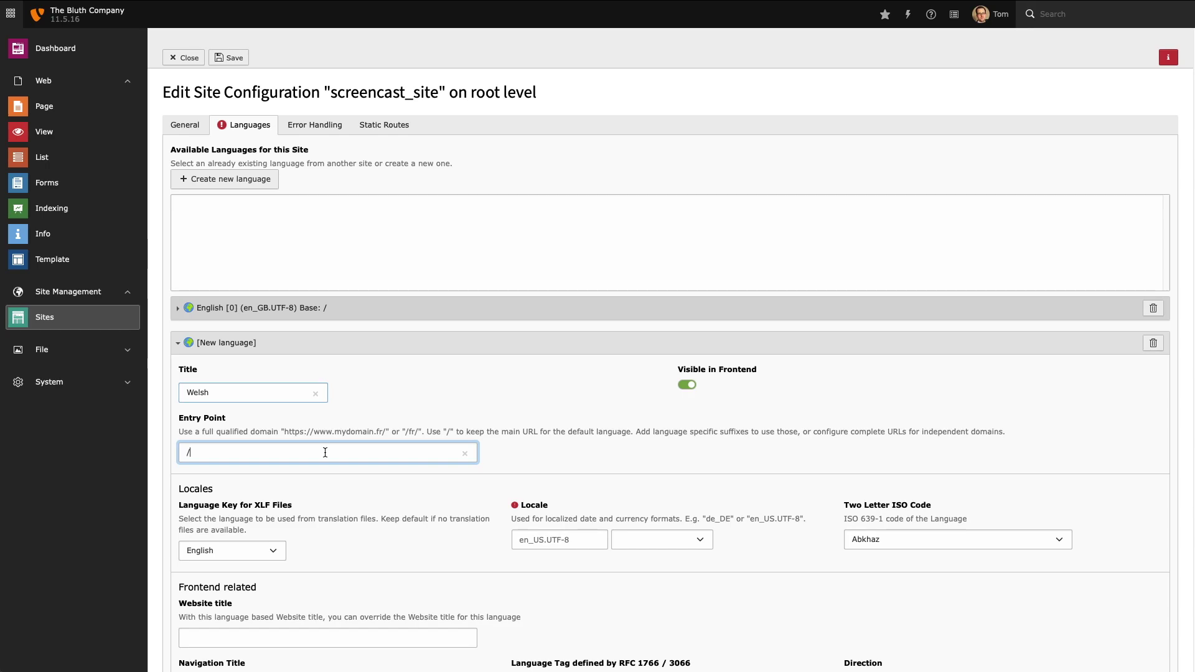
text(cy/)
click(506, 404)
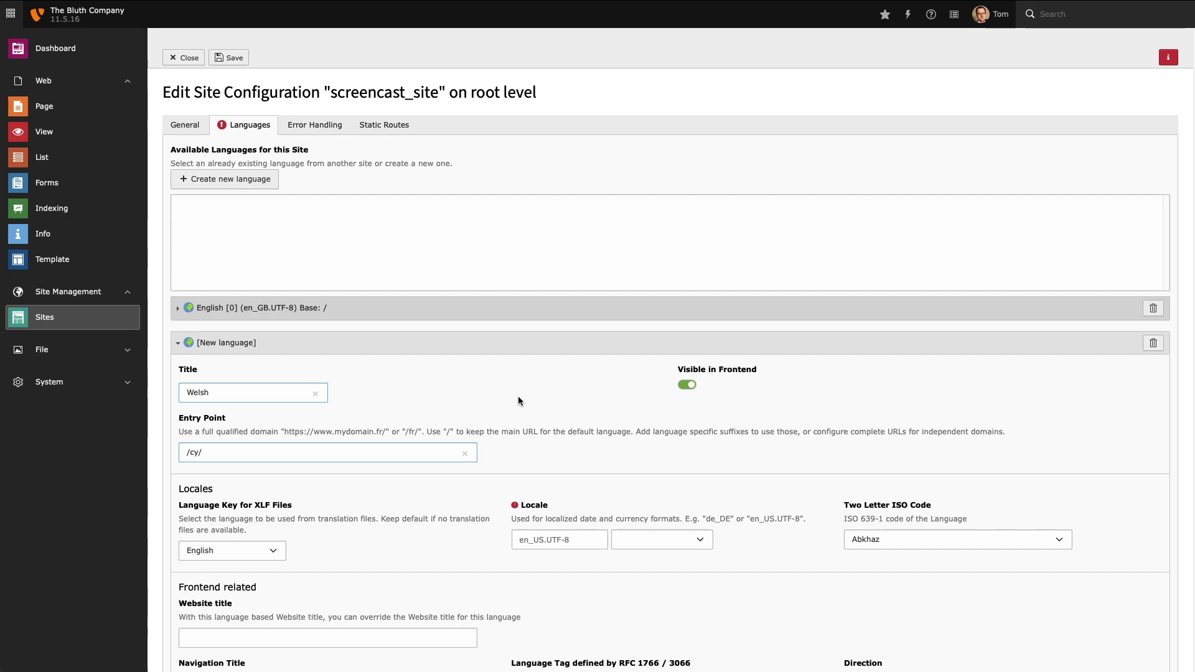
Step: Set the Welsh language key to Welsh, locale to cy_GB and two-letter ISO code to Welsh
scroll(539, 386, down, 1)
click(274, 493)
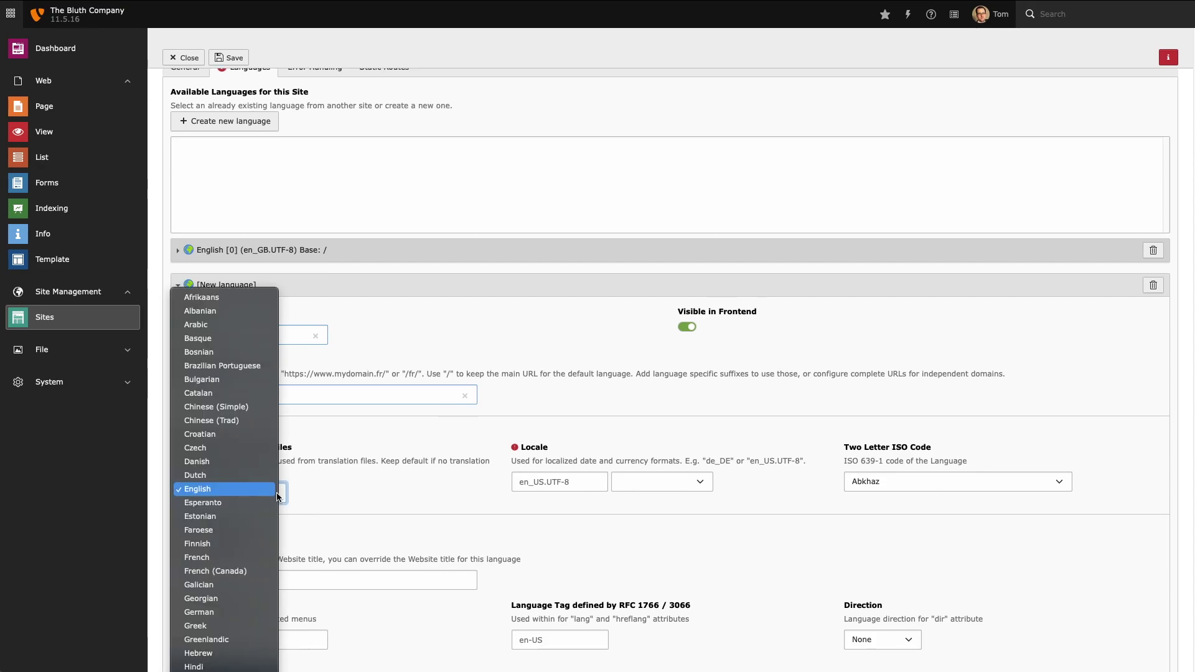
key(w)
key(Return)
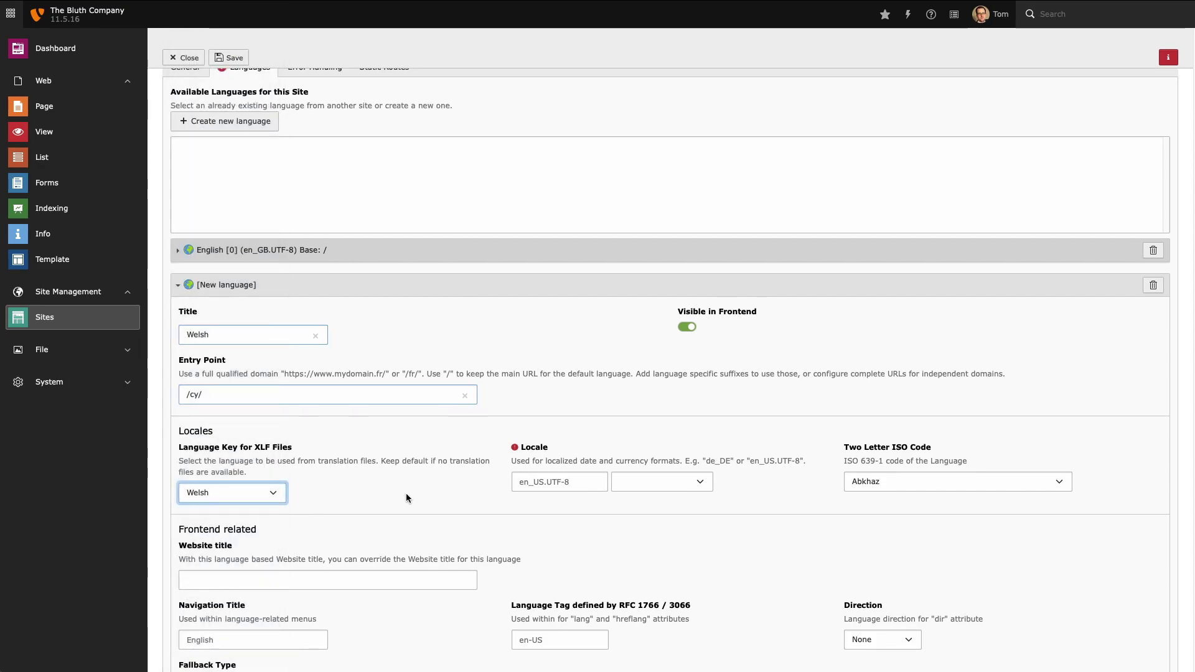
click(654, 479)
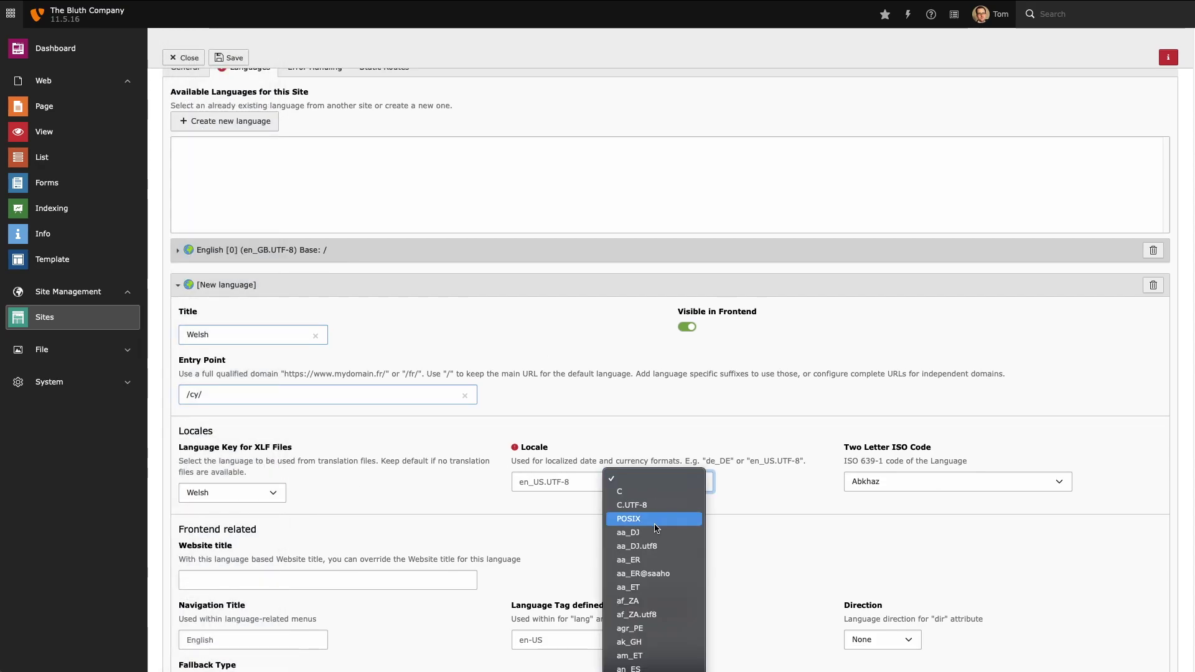
scroll(658, 525, down, 10)
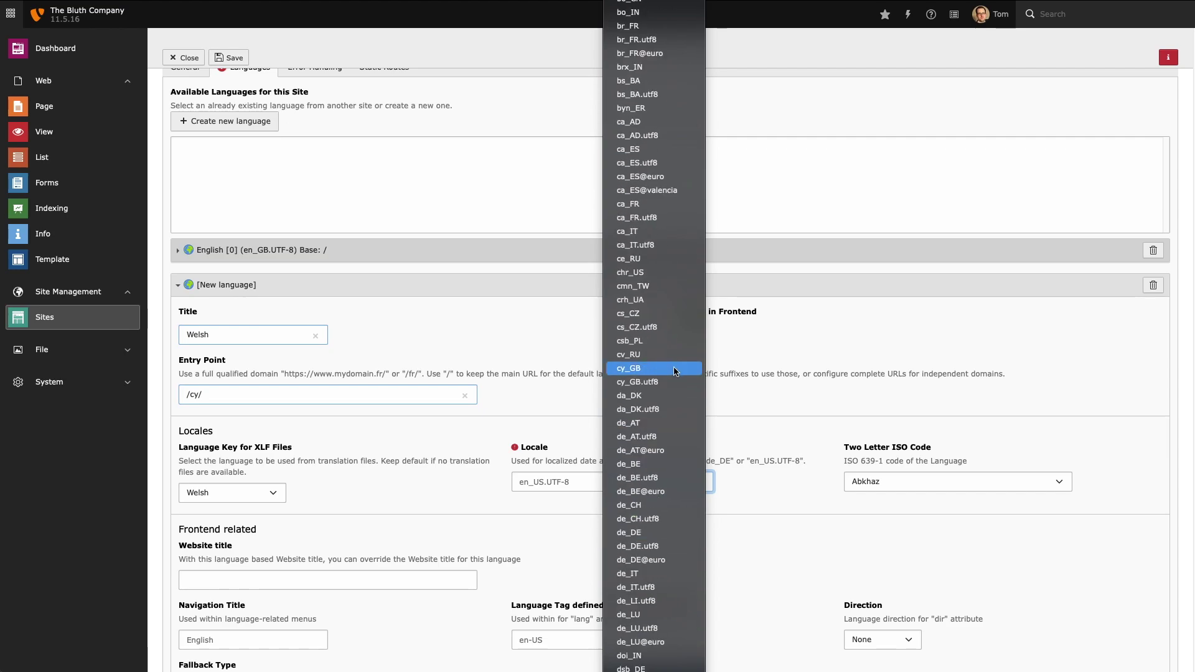
click(674, 367)
click(909, 482)
scroll(982, 512, down, 15)
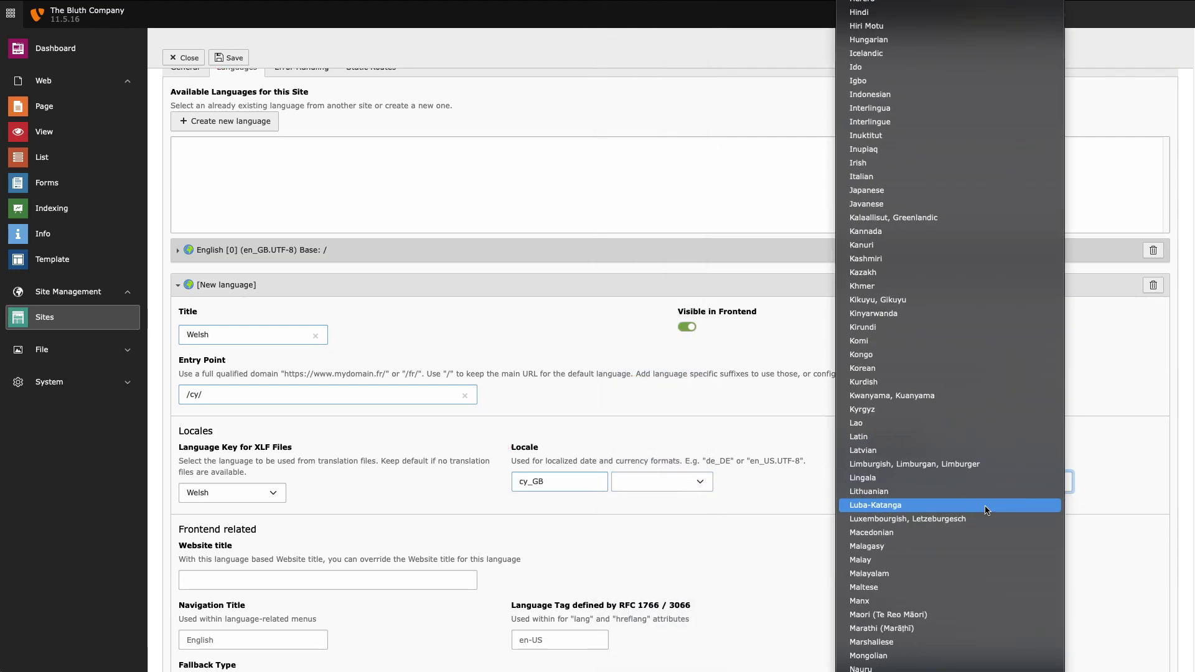
click(951, 650)
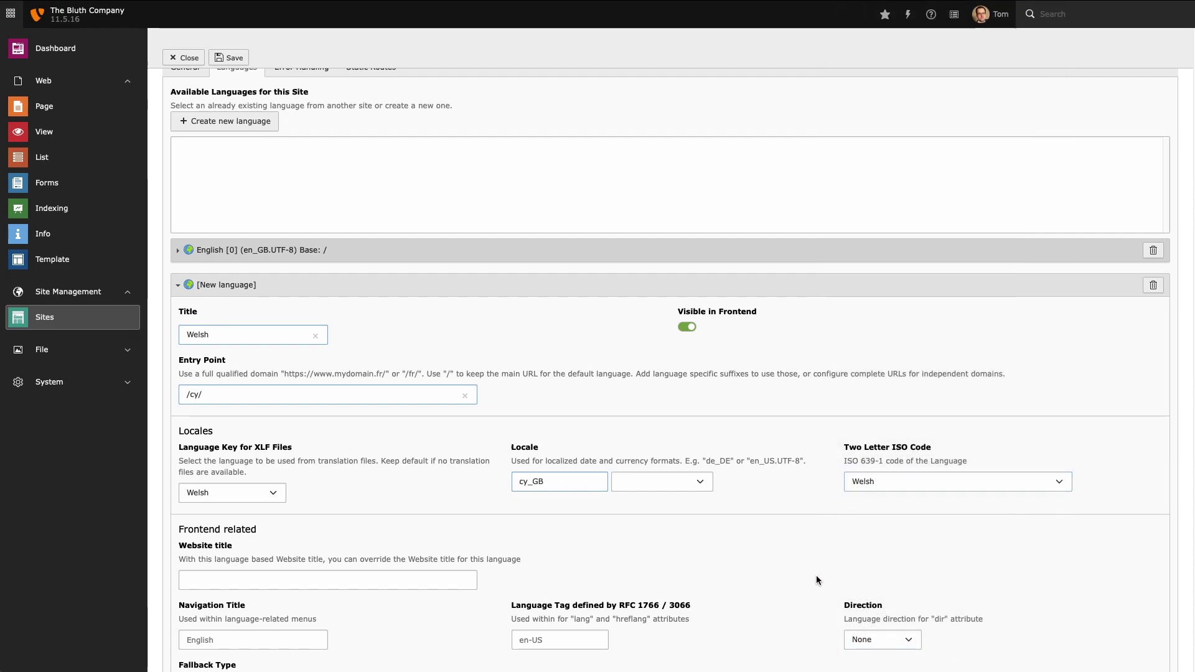
Step: Give Welsh the navigation title 'Cymraeg' and language tag cy-GB
scroll(817, 579, down, 1)
scroll(818, 579, down, 1)
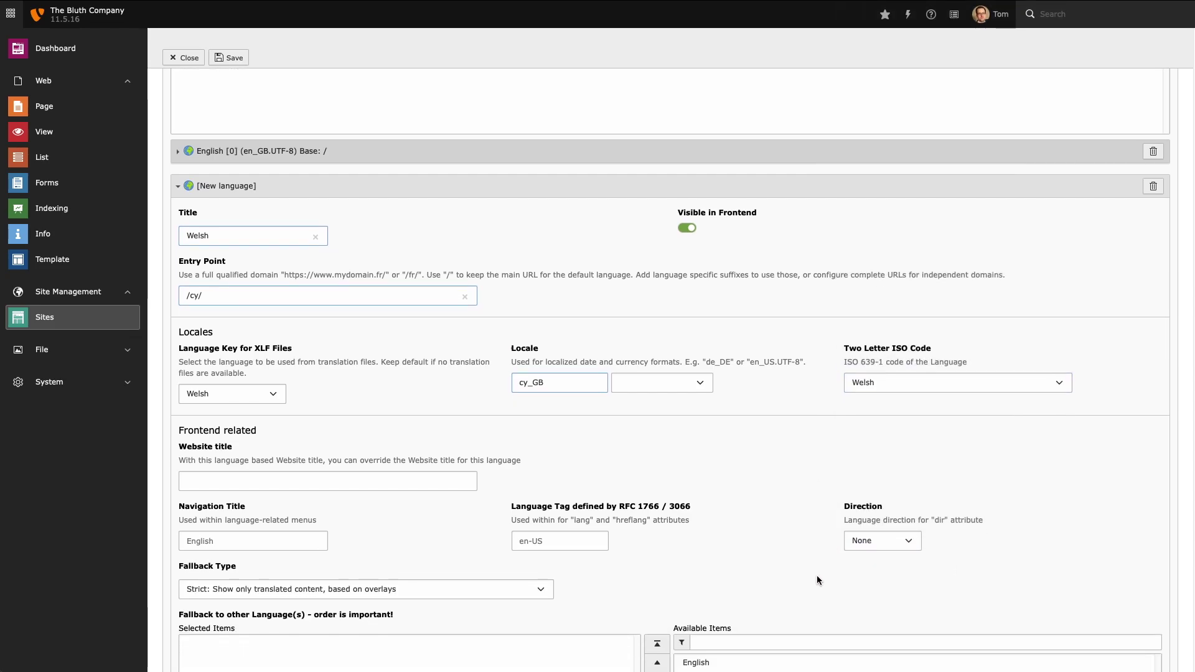
click(303, 541)
text(Cymraeg)
click(417, 534)
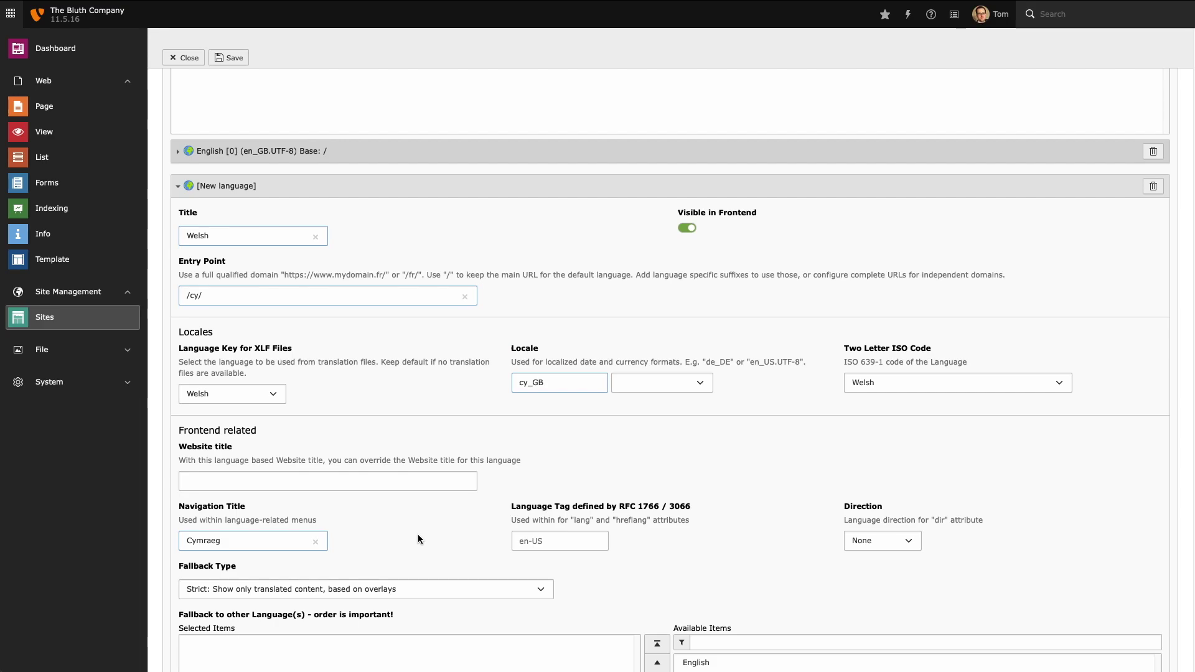
click(550, 539)
text(cy-GB)
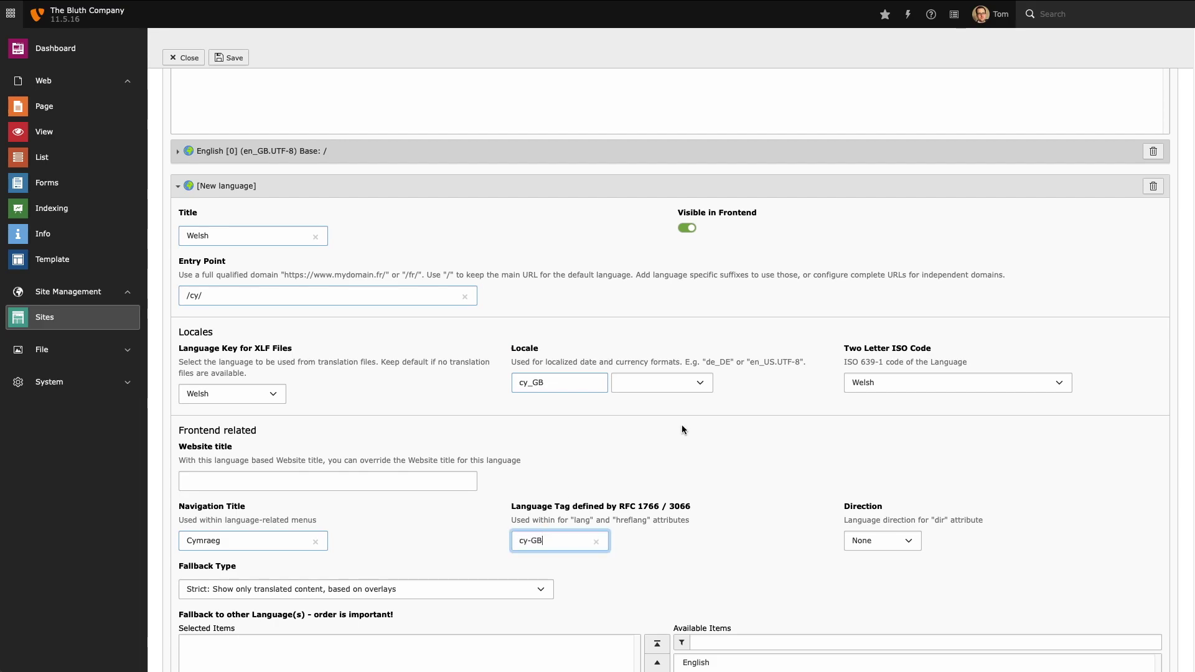
click(750, 422)
scroll(1130, 437, down, 5)
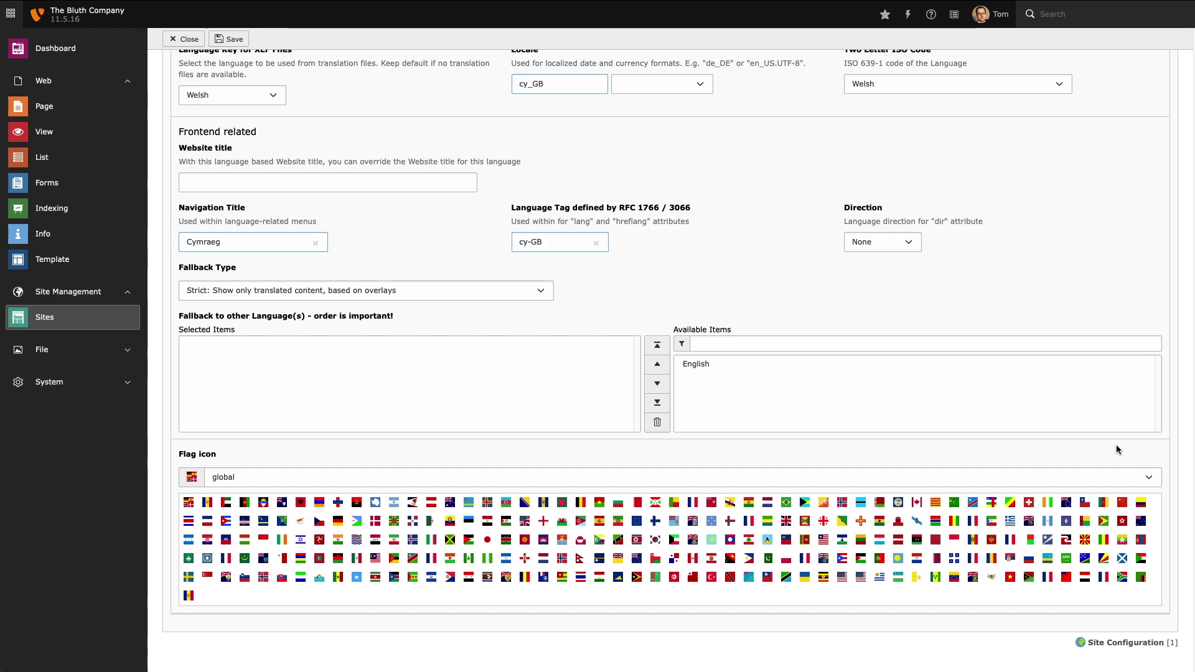
Step: Assign Welsh the gb-wls flag icon and save the site configuration
click(562, 522)
click(228, 39)
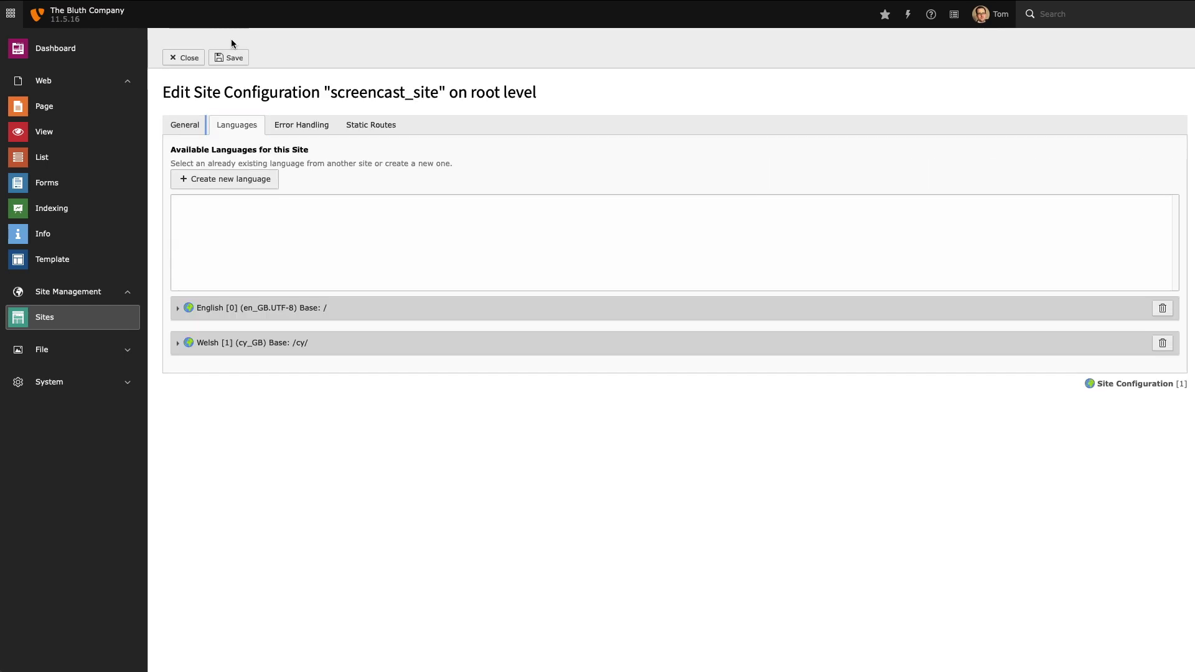
Step: Close the site configuration and return to the About Us page in the Page module
click(174, 58)
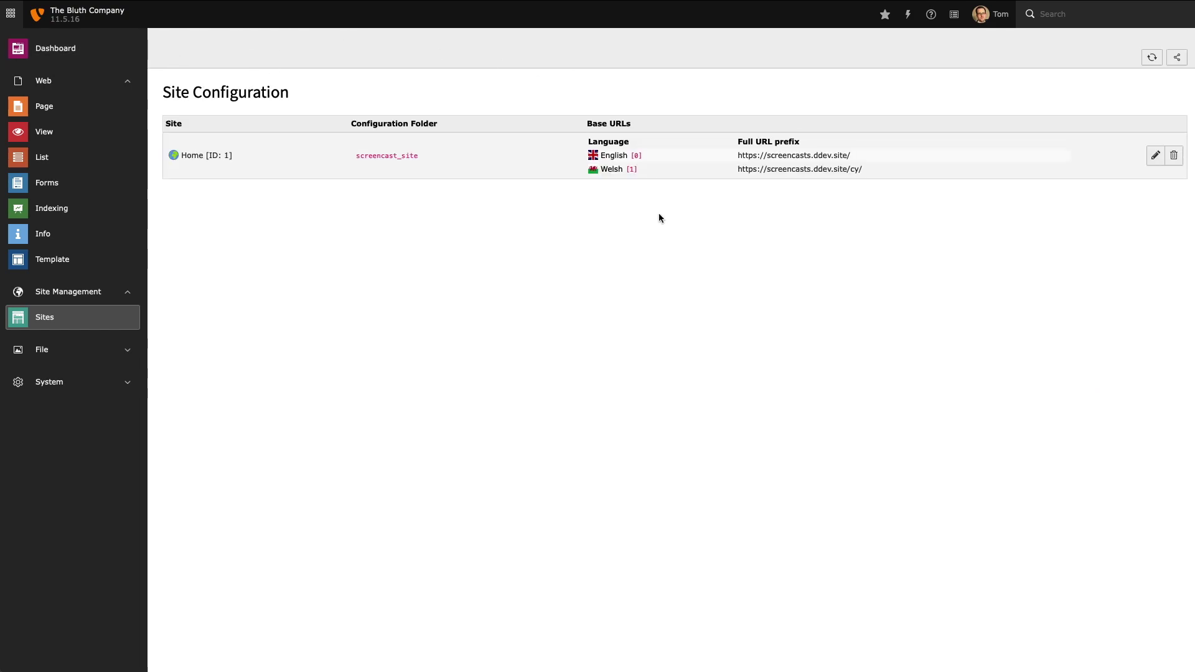
click(90, 116)
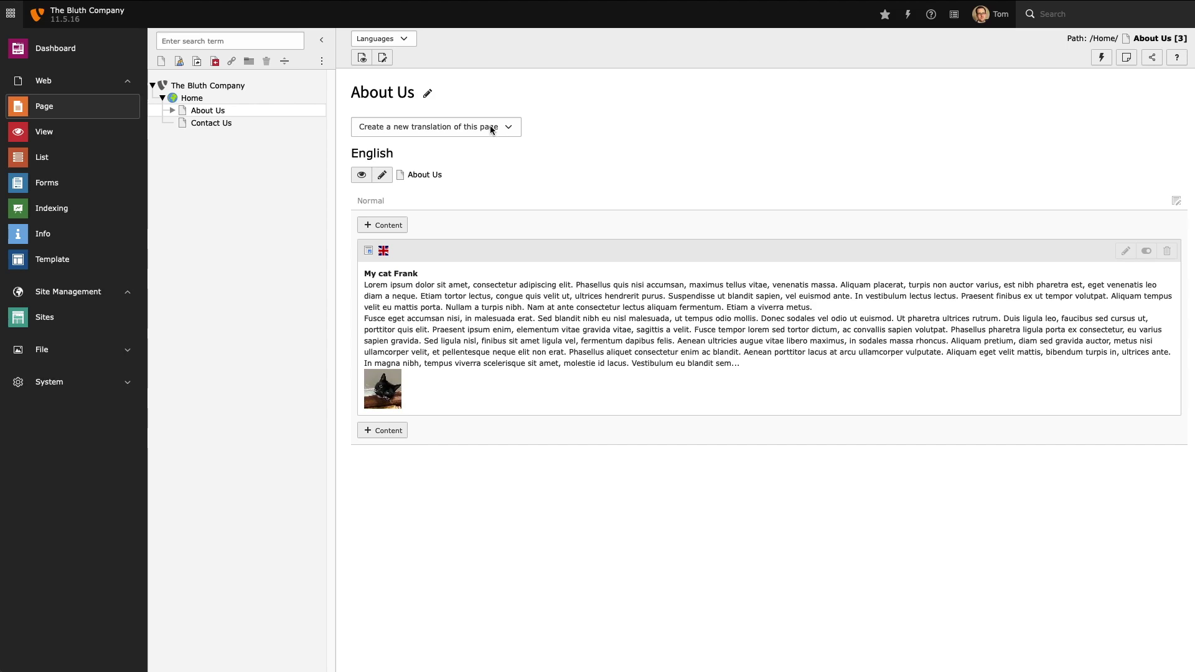
Step: Create a Welsh About Us translation titled 'Amdanon Ni' with URL segment /amdanon-ni and save it
click(490, 128)
click(493, 136)
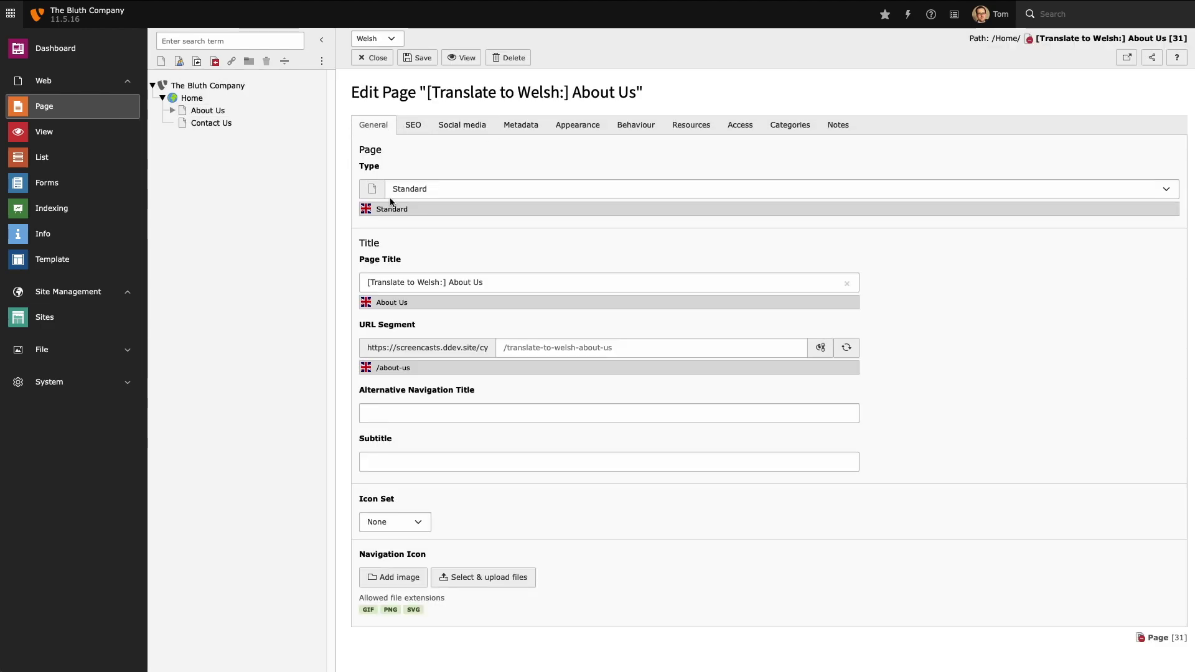
click(497, 282)
key(ctrl+a)
text(Amdanon Ni)
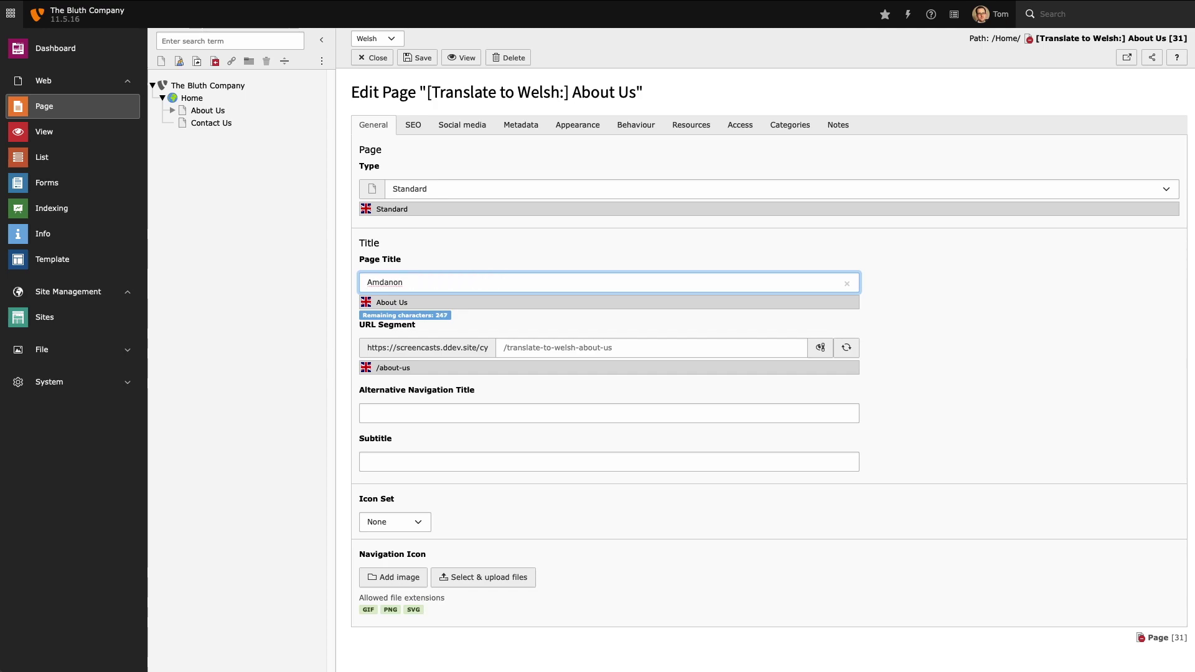
click(935, 330)
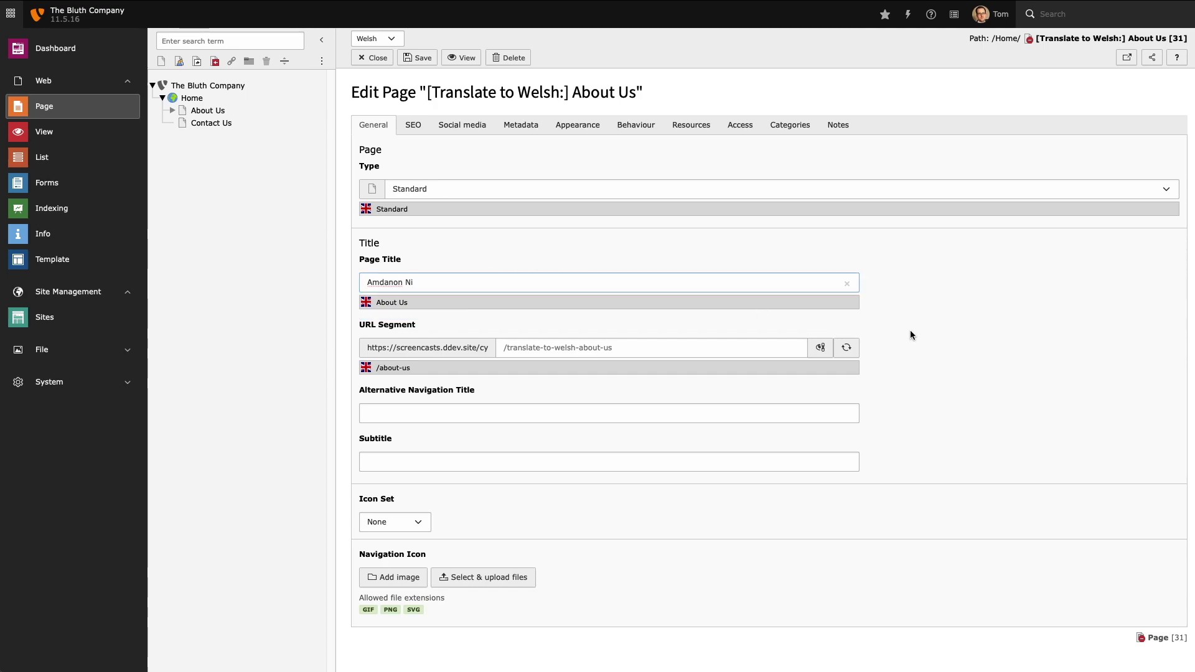
click(846, 349)
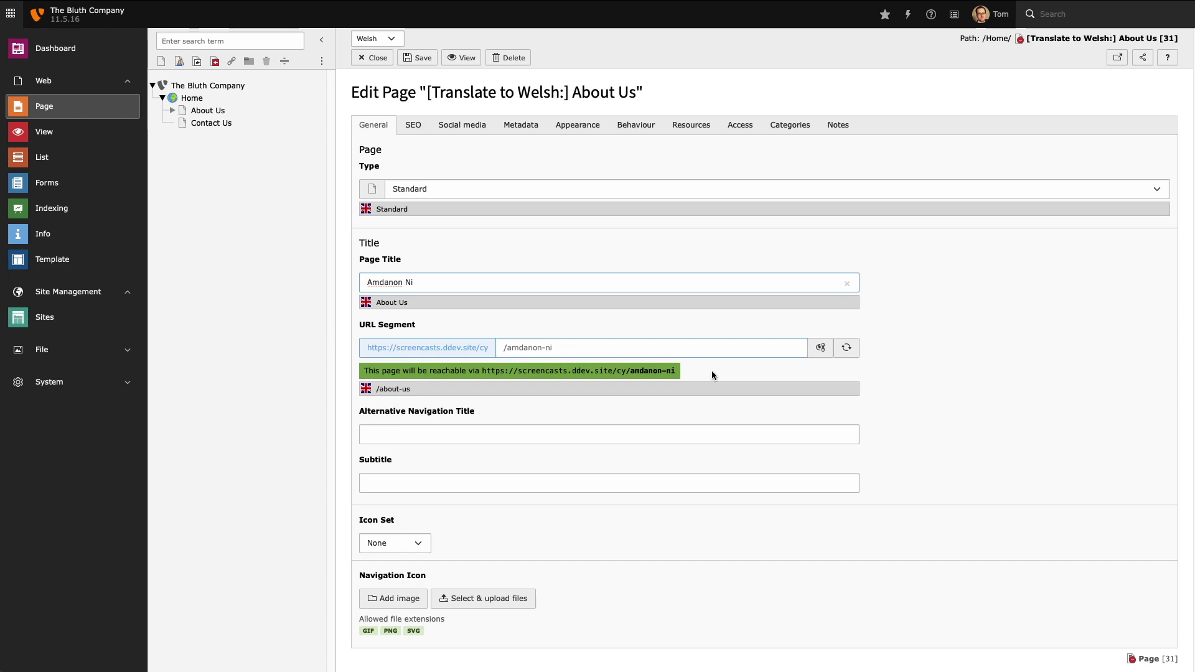
click(375, 58)
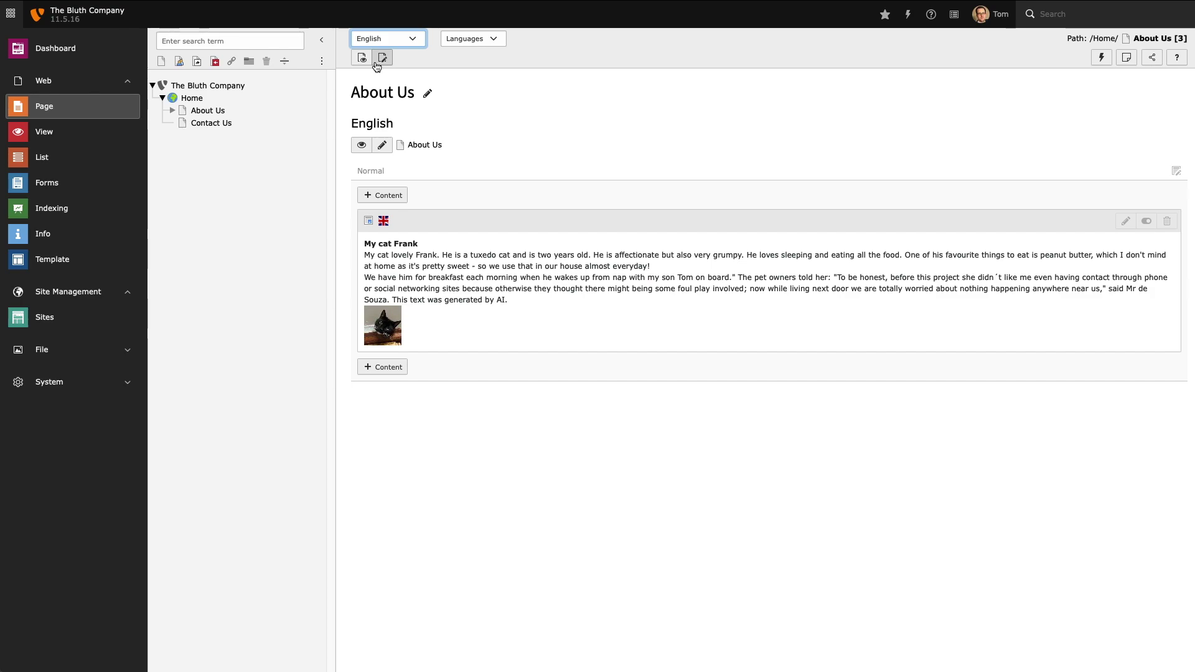
Step: Show all languages side by side and start localizing the About Us content into Welsh
click(408, 42)
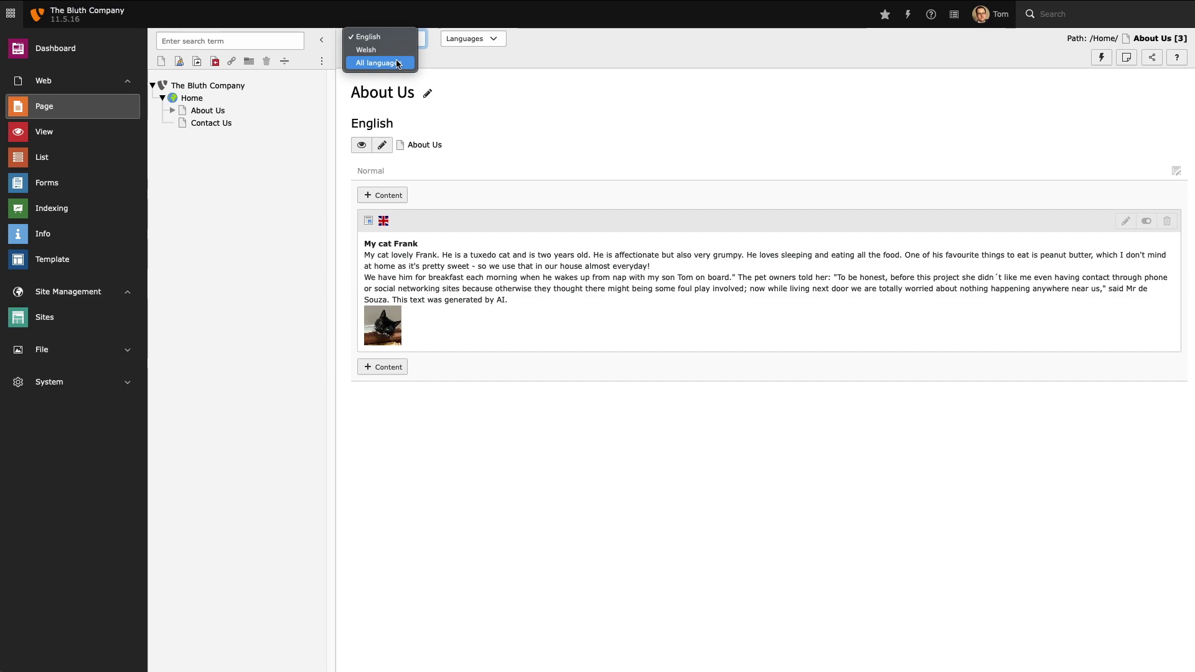
click(398, 63)
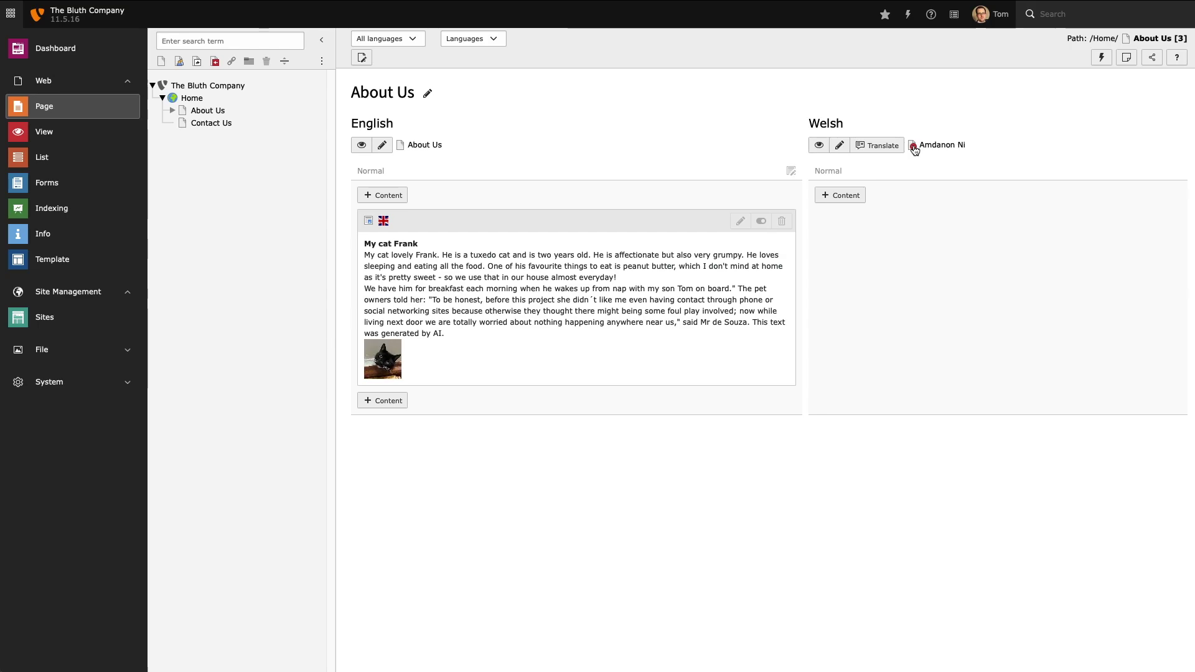
click(878, 148)
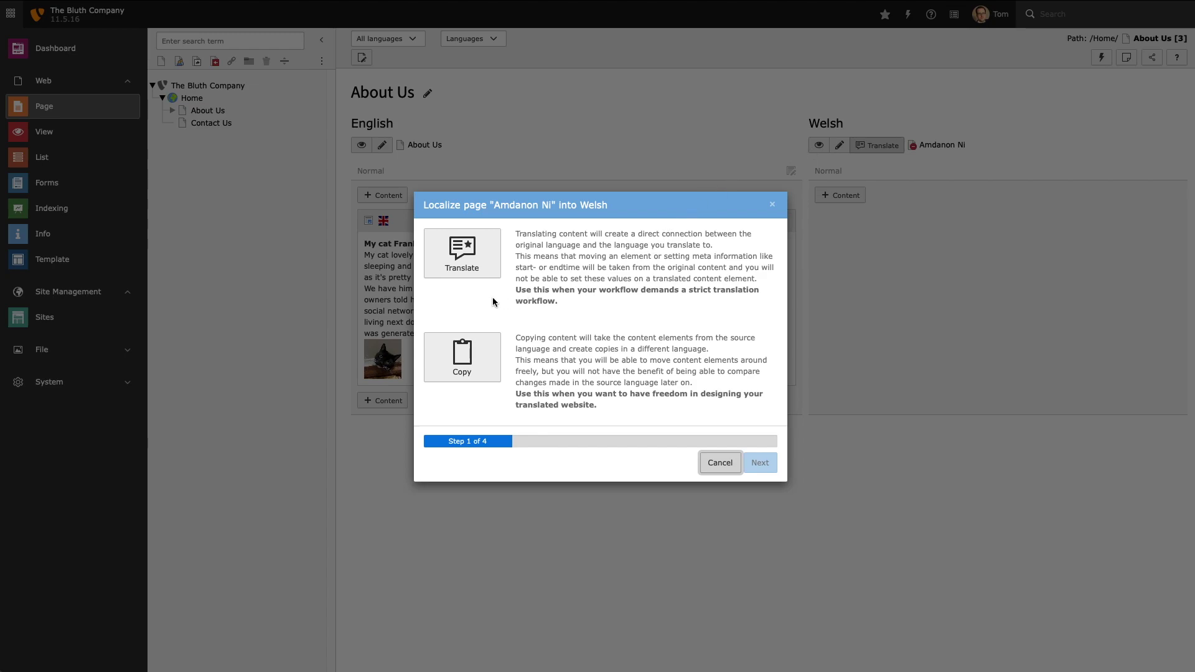
Step: Translate the 'My cat Frank' element into Welsh using connected Translate mode
click(489, 264)
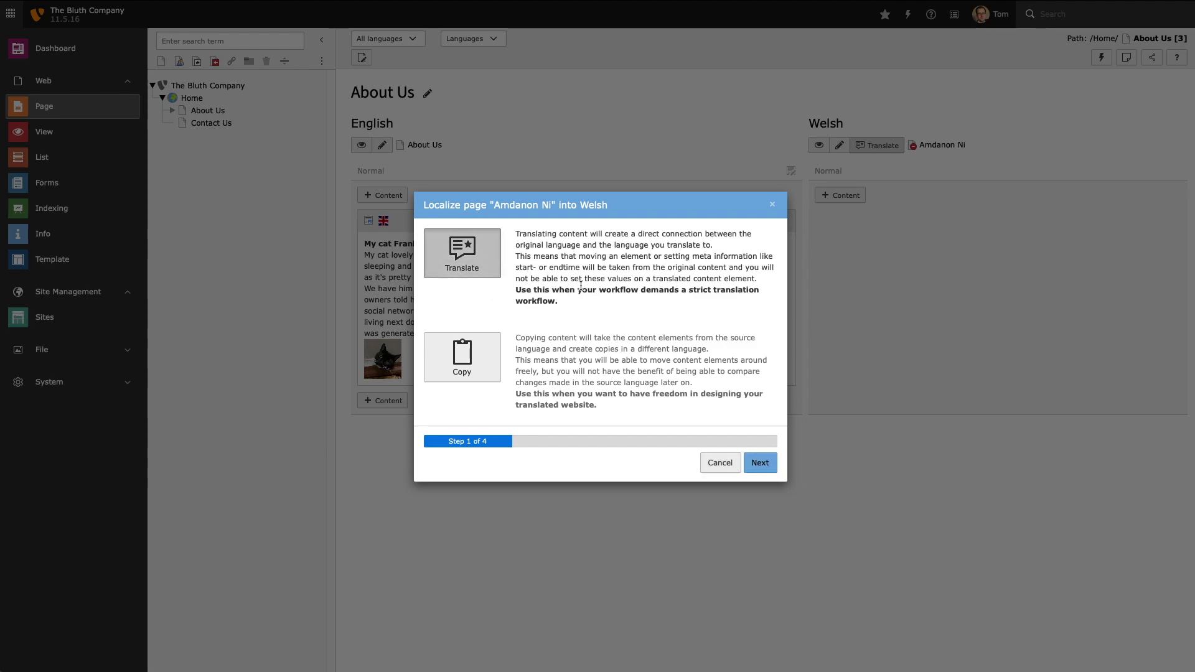
click(771, 466)
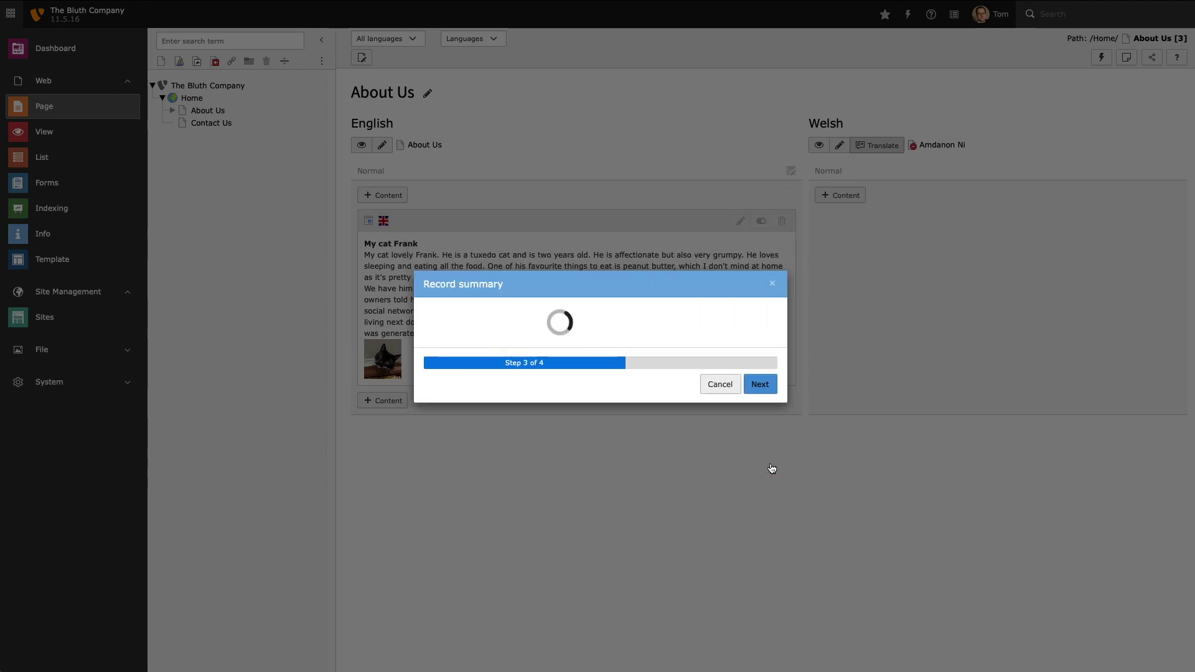
click(762, 392)
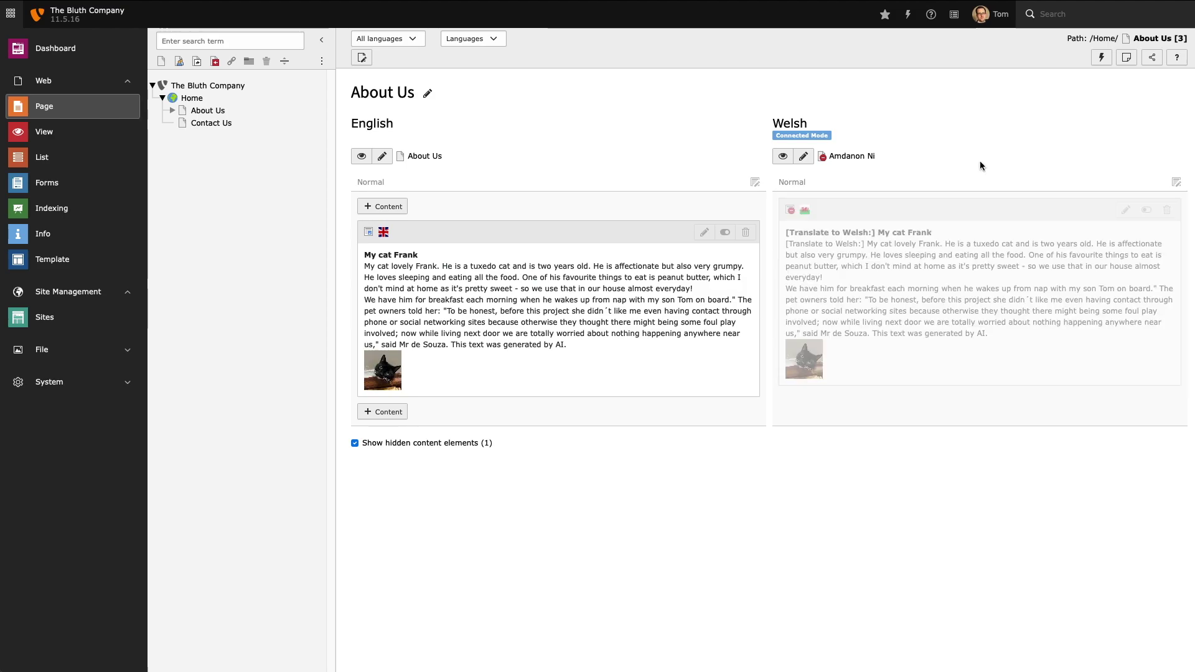
Step: Open the Welsh copy of My cat Frank and change its header to 'Fy Nghath Frank'
click(1126, 212)
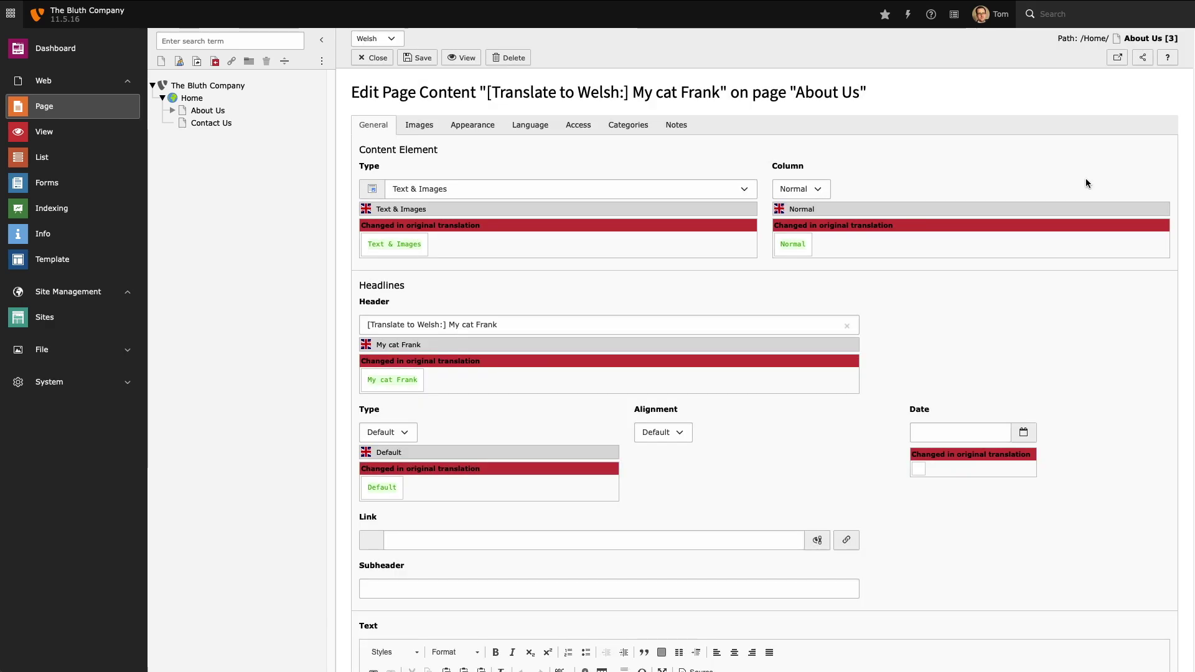
scroll(1081, 184, down, 1)
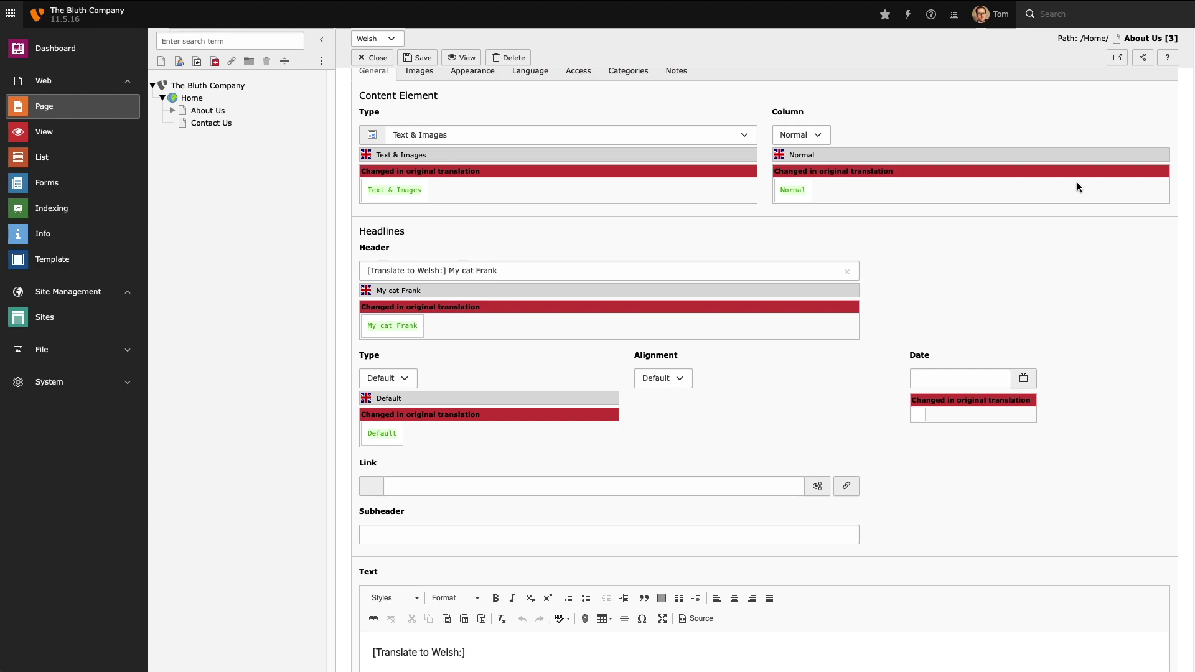
click(499, 270)
key(ctrl+a)
text(Fy Nghath Frank)
click(1050, 261)
Step: Replace the body with the pasted Welsh text, split and bold its first paragraph, and save
scroll(1051, 259, down, 4)
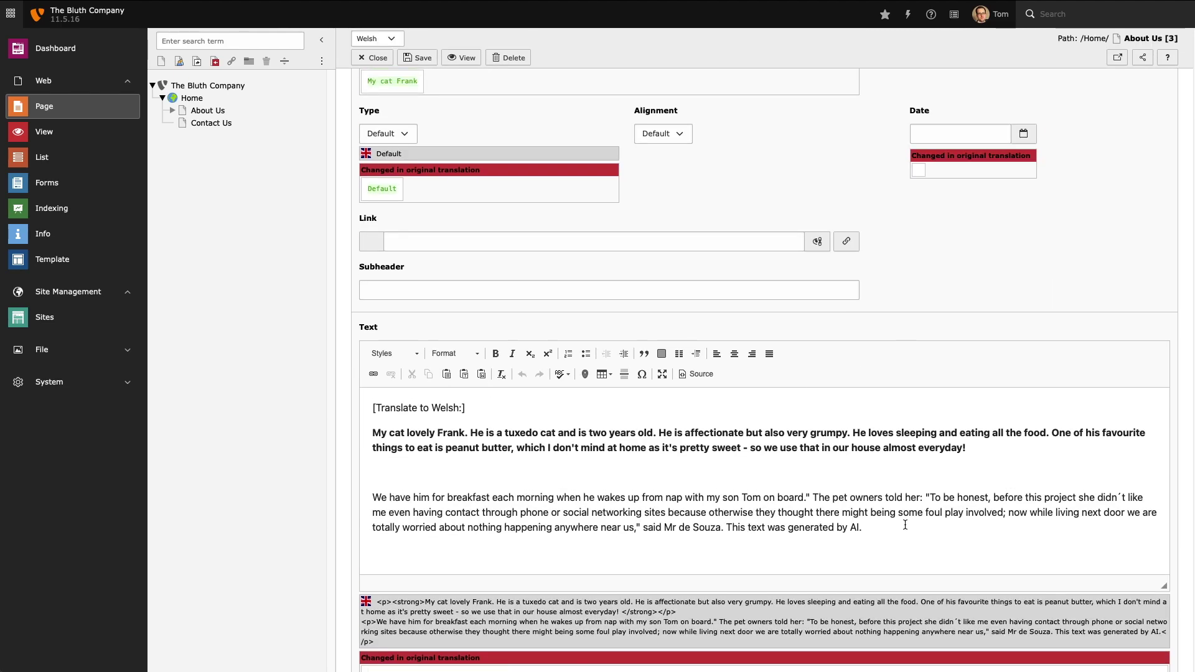
drag(902, 527, 261, 399)
key(BackSpace)
text(Fy nghath hyfryd Frank. Mae'n gath tuxedo ac yn ddwy oed. Mae'n serchog ond hefyd yn sarrug iawn. Mae wrth ei fodd yn cysgu ac yn bwyta'r holl fwyd. Un o'i hoff bethau i'w fwyta yw menyn cnau daear, a does dim ots gen i gartref gan ei fod yn eitha melys – felly rydyn ni'n defnyddio hwnnw yn ein tŷ ni bron bob dydd! Rydyn ni'n ei gael i frecwast bob bore pan fydd yn deffro o nap gyda fy mab Tom ar ei fwrdd." Dywedodd y perchnogion anifeiliaid anwes wrthi: "I fod yn onest, cyn y prosiect hwn nid oedd hi'n hoffi i mi hyd yn oed gael cyswllt dros y ffôn neu wefannau rhwydweithio cymdeithasol oherwydd fel arall roedden nhw'n meddwl y gallai fod rhywfaint o chwarae budr; nawr wrth fyw drws nesaf rydyn ni'n poeni'n llwyr am ddim byd yn digwydd yn agos atom ni, "meddai Mr de Souza.)
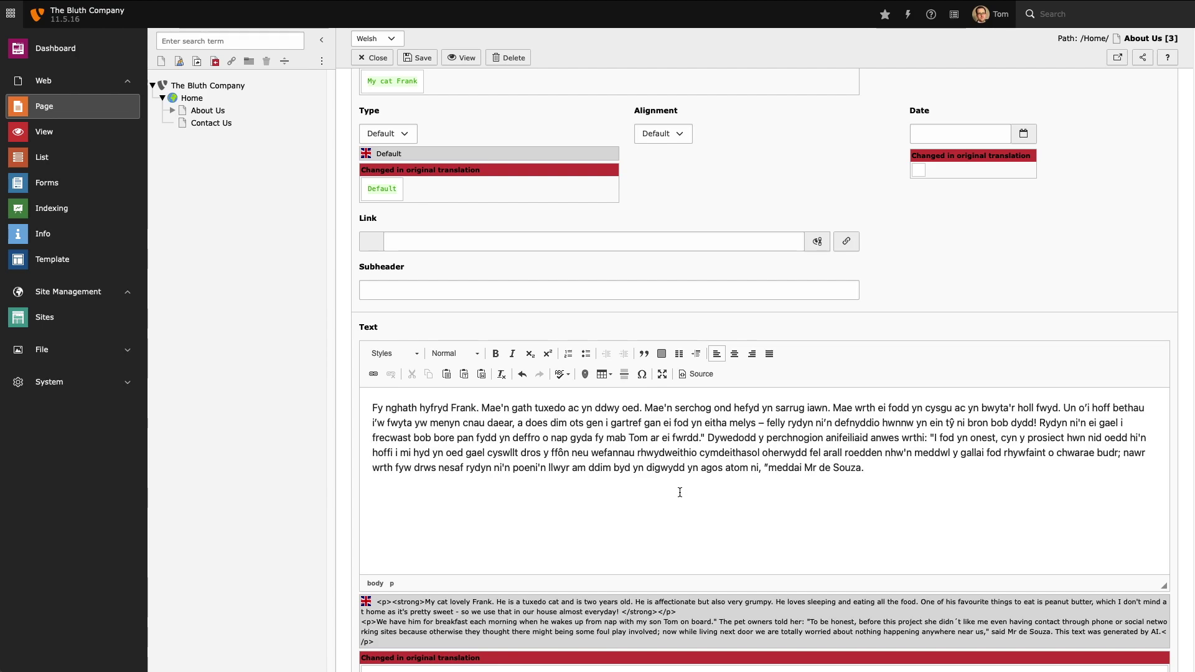
click(704, 438)
key(Return)
triple_click(704, 437)
key(ctrl+b)
scroll(933, 296, up, 5)
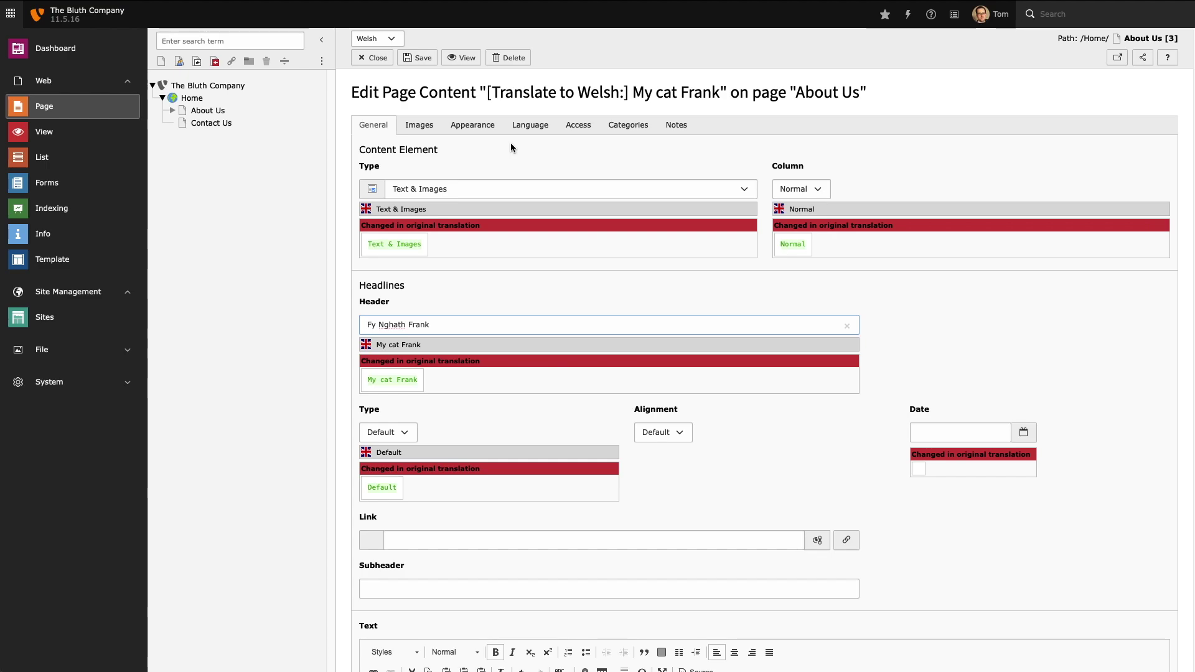
click(418, 57)
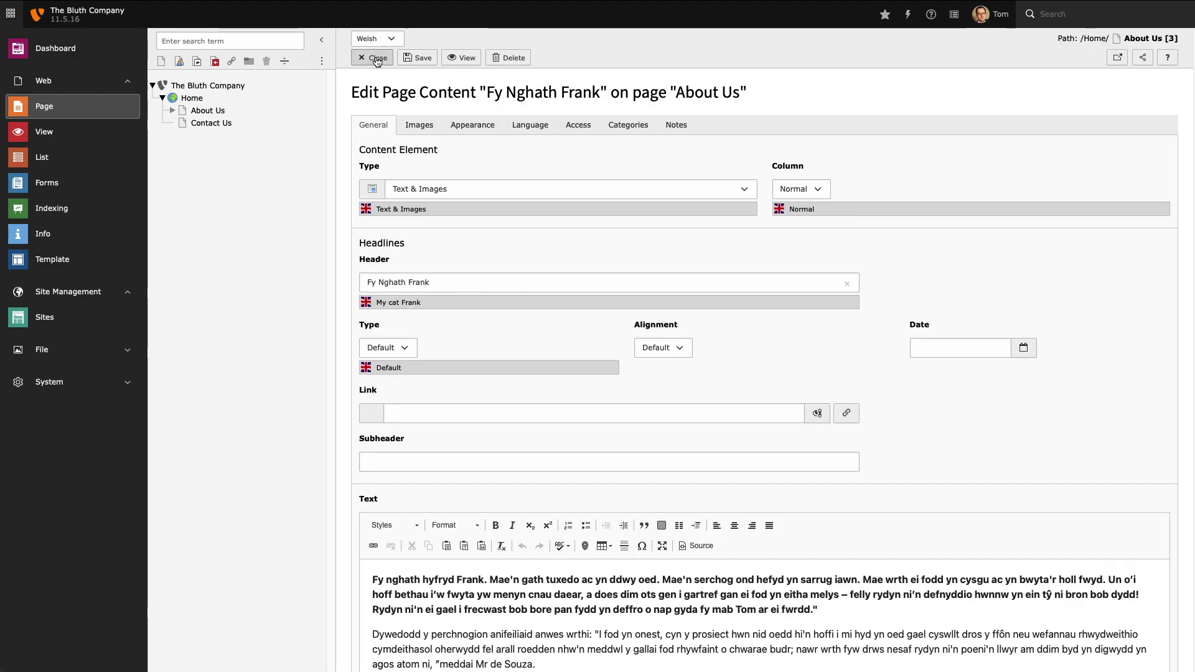
Step: Close the editor, unhide the Fy Nghath Frank element, and enable the Amdanon Ni page from its context menu
click(373, 57)
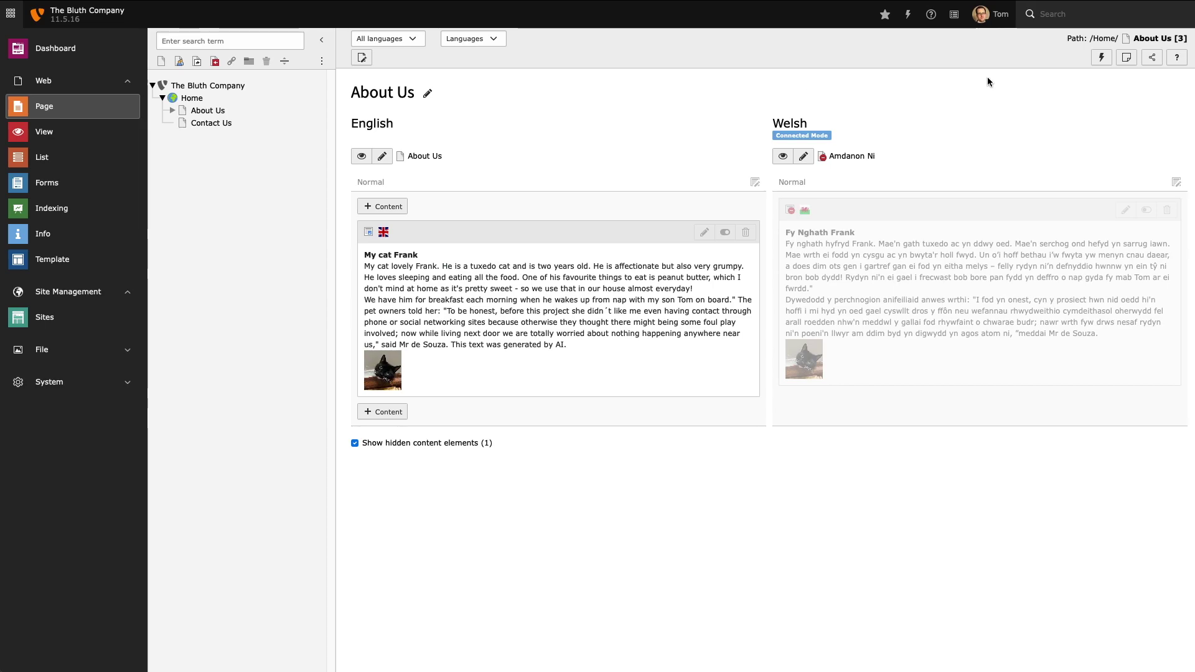
click(1147, 211)
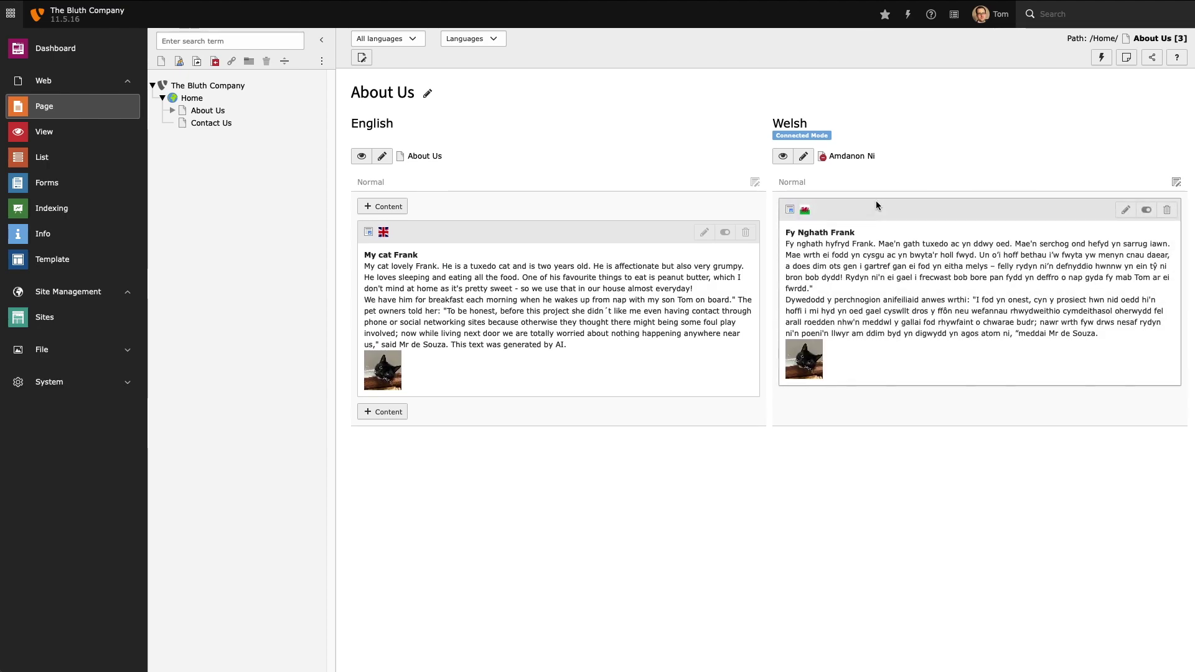
click(822, 157)
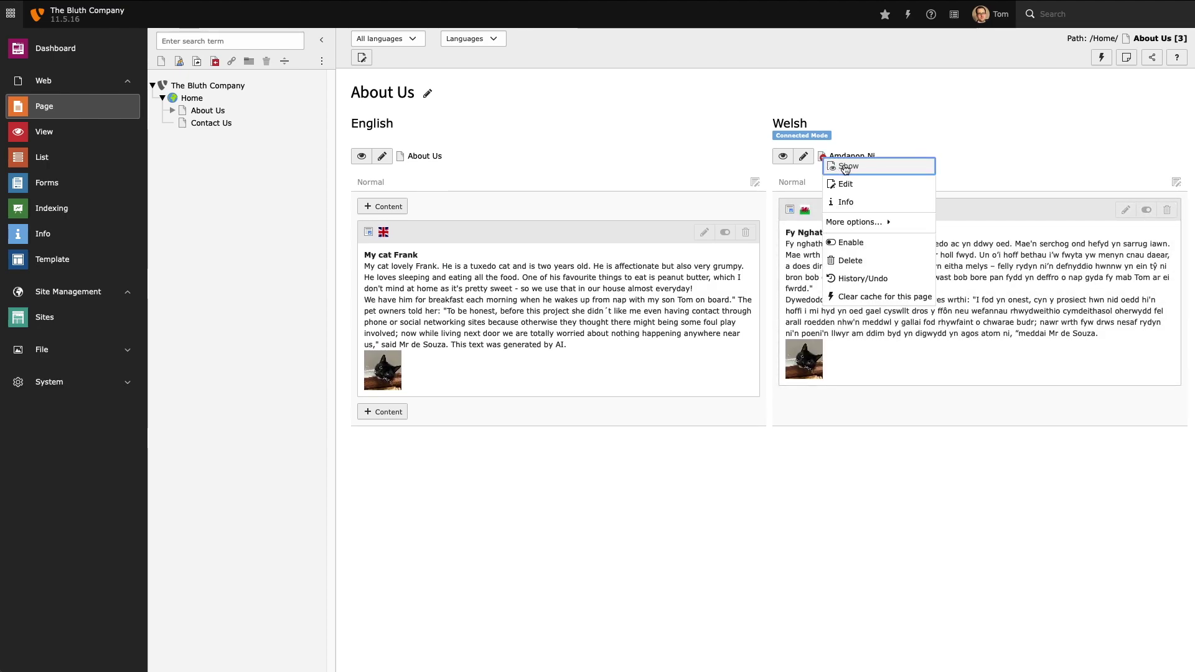
click(865, 248)
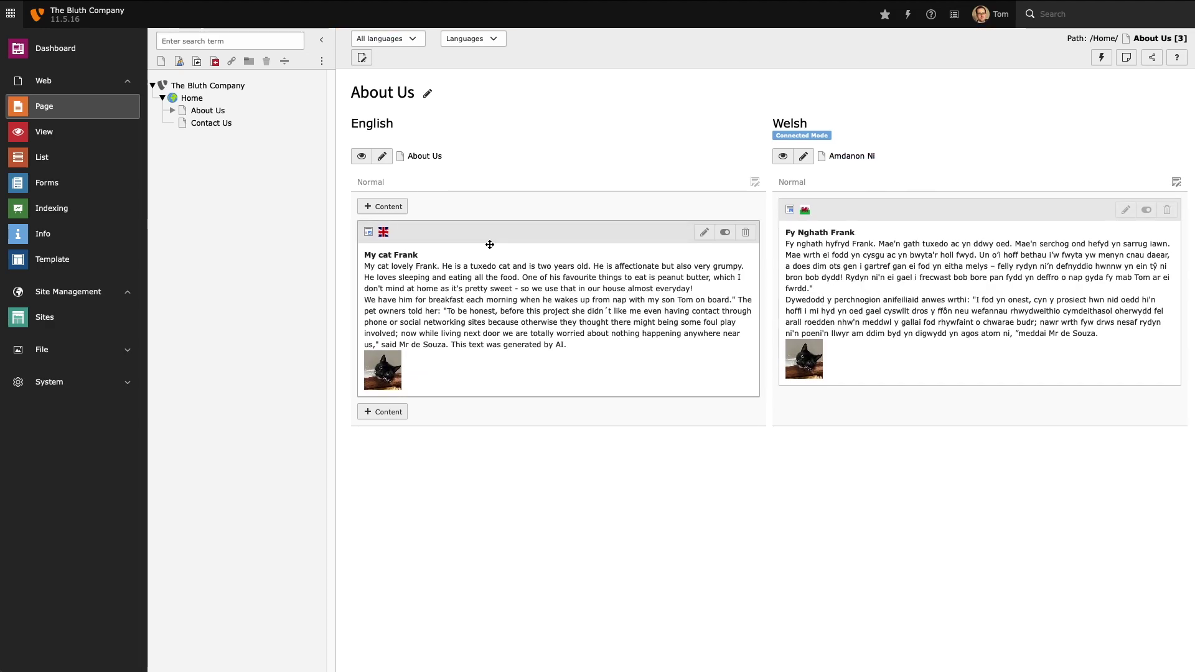
Step: Show the About Us page in the frontend from its page-tree context menu
click(182, 122)
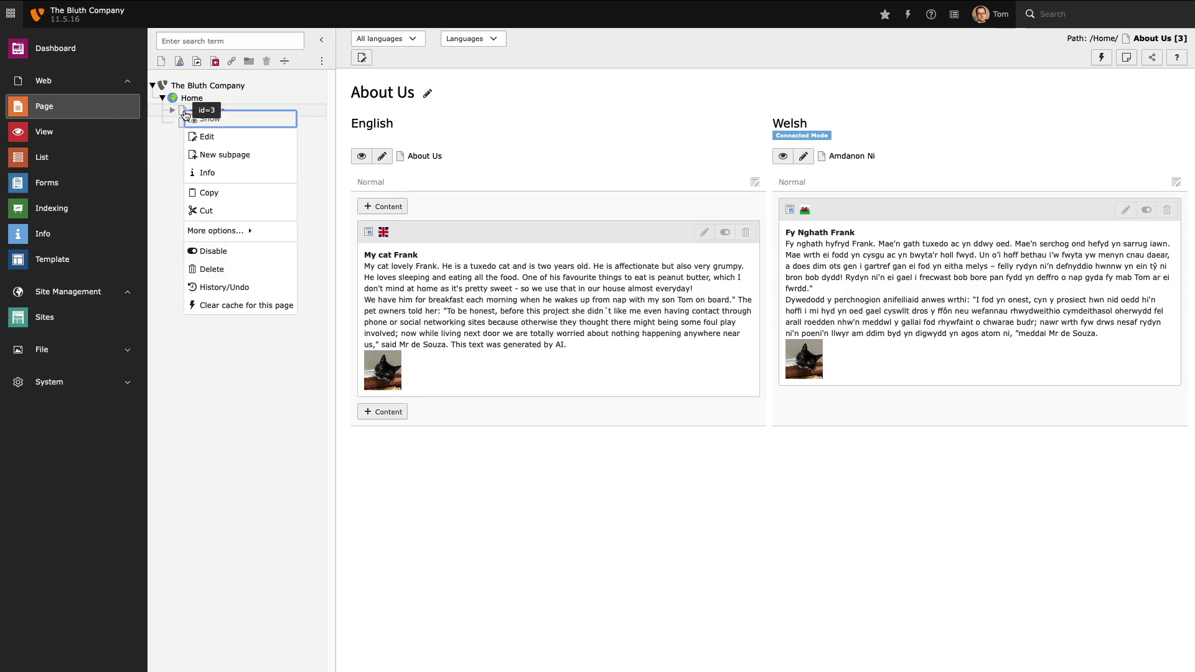
click(221, 123)
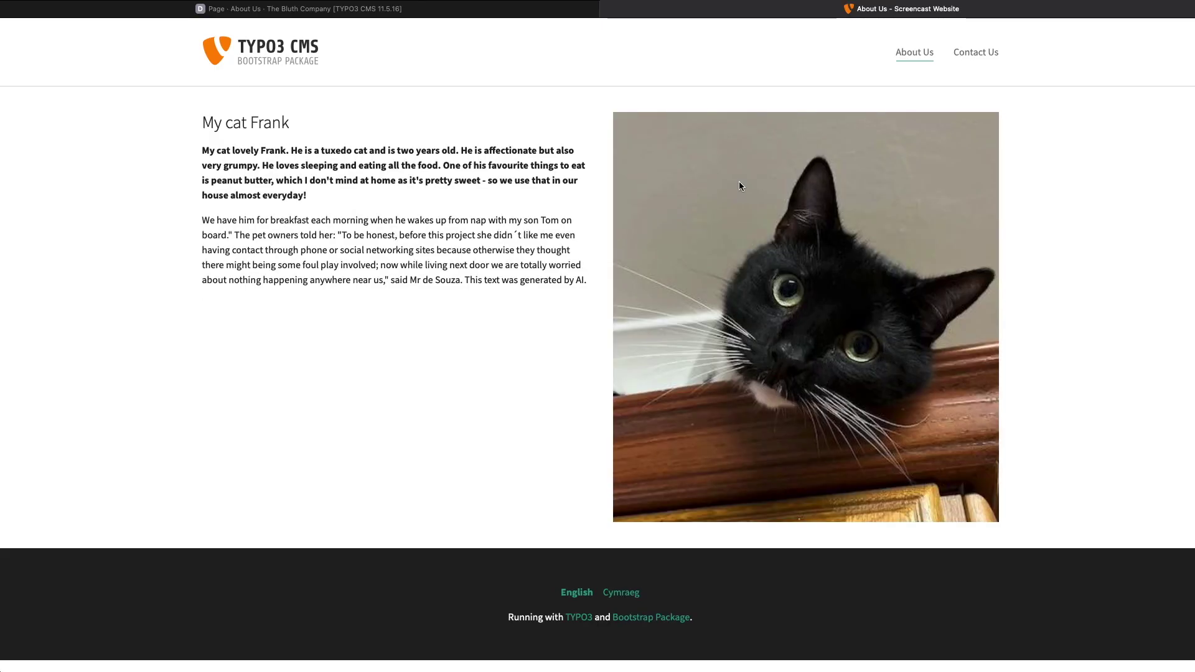